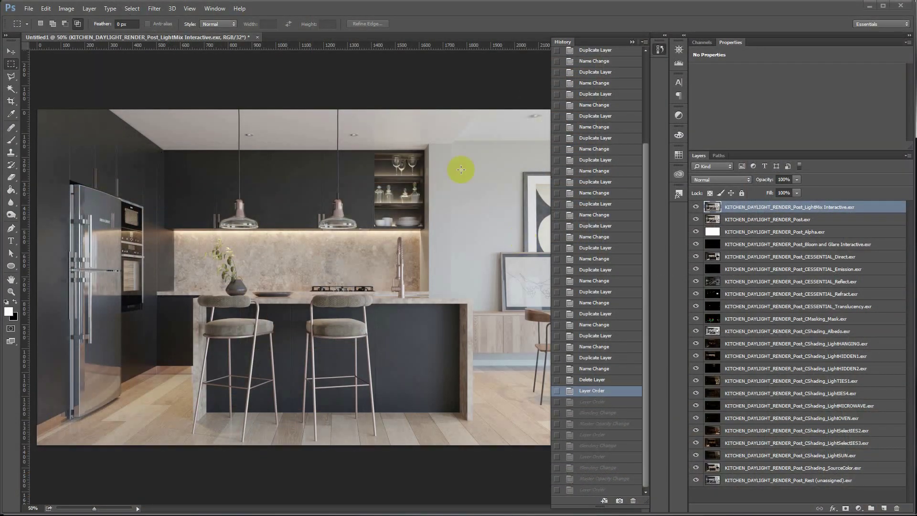
# Step: Collapse the History panel and browse the blend modes, keeping Normal
pyautogui.click(632, 42)
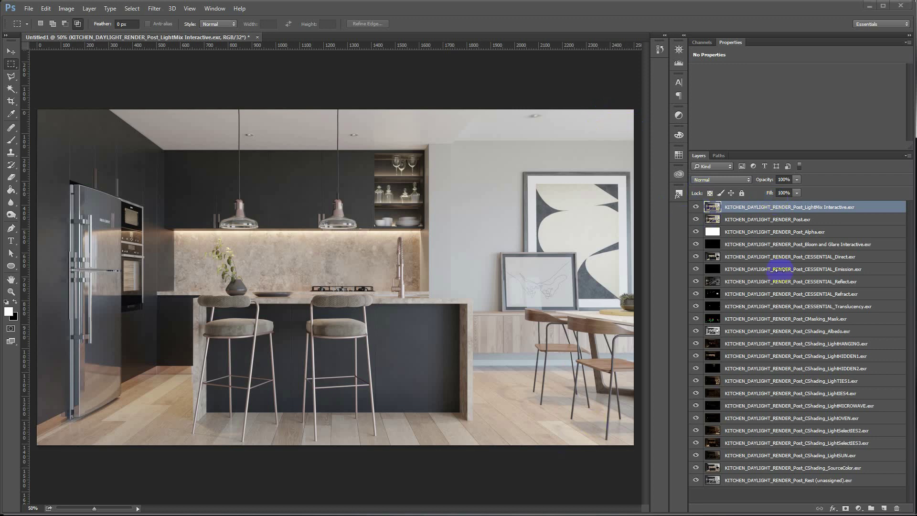
pyautogui.click(710, 180)
pyautogui.click(710, 180)
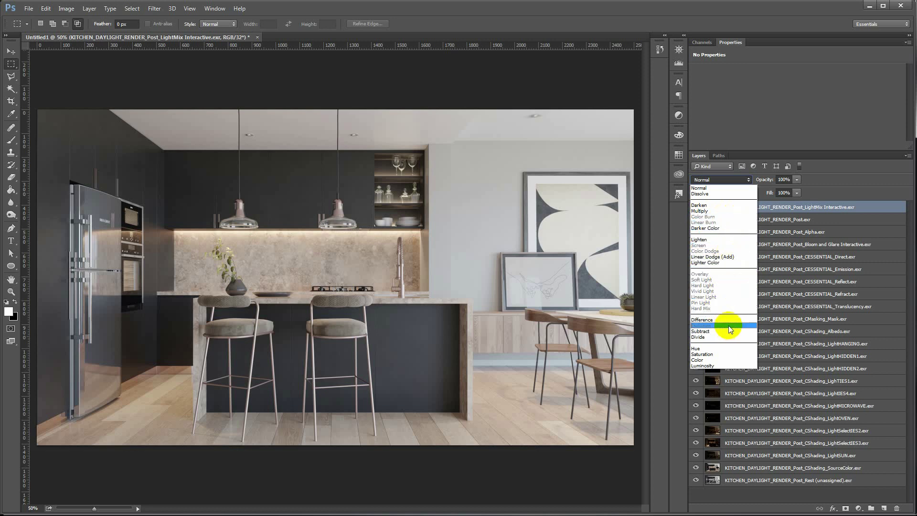
pyautogui.click(775, 121)
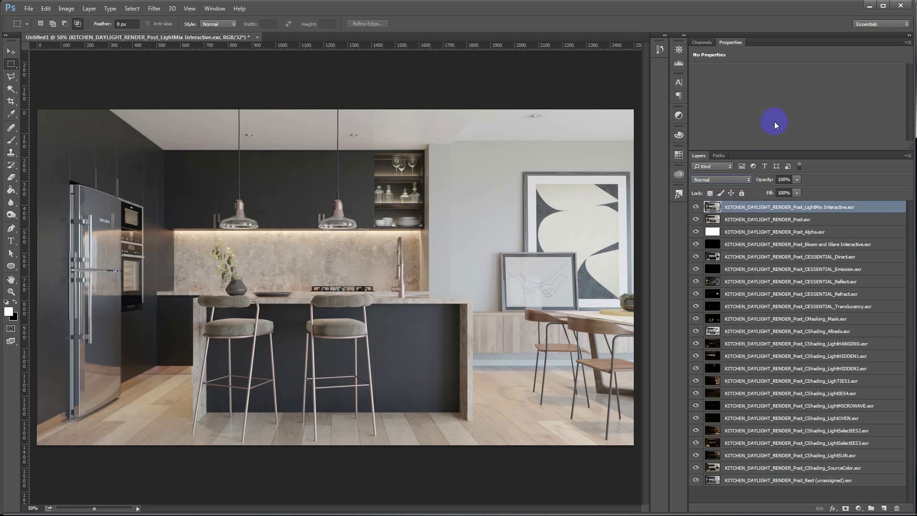
# Step: Look through the adjustment-layer types without adding one, then select CESSENTIAL_Reflect
pyautogui.click(858, 508)
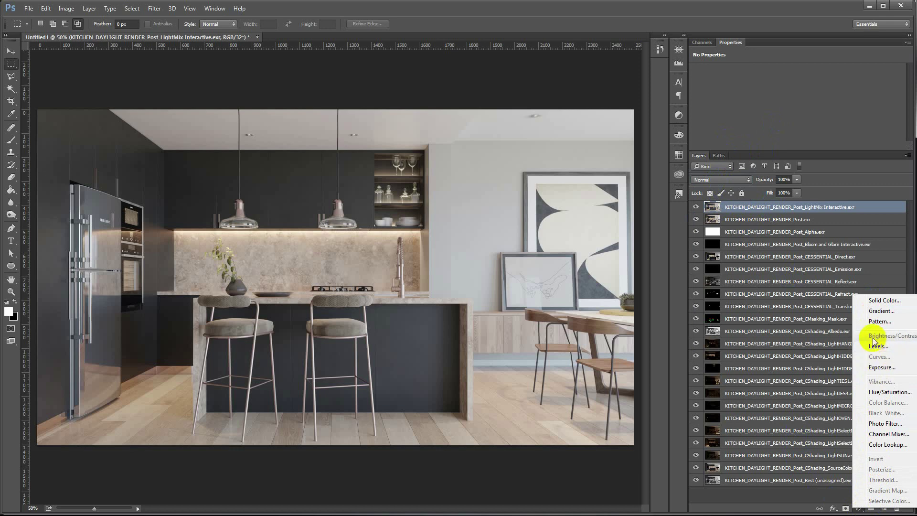
pyautogui.click(736, 128)
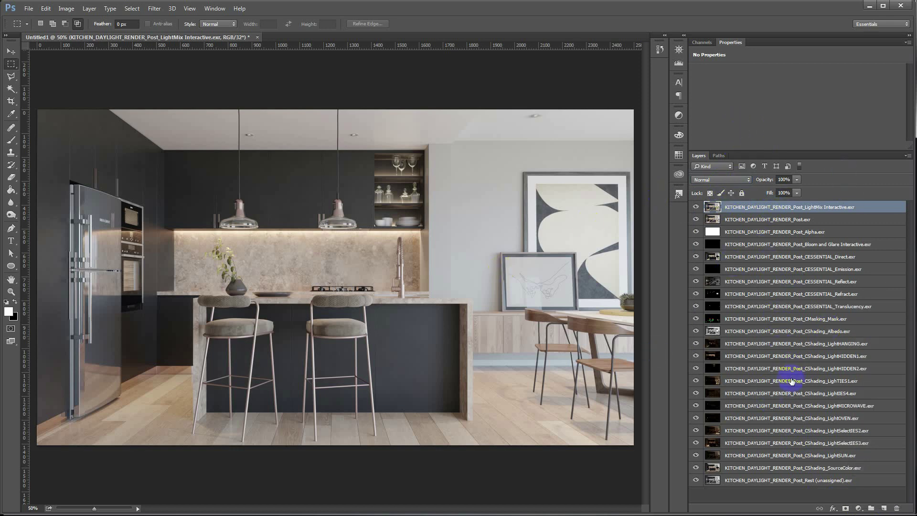
pyautogui.click(810, 281)
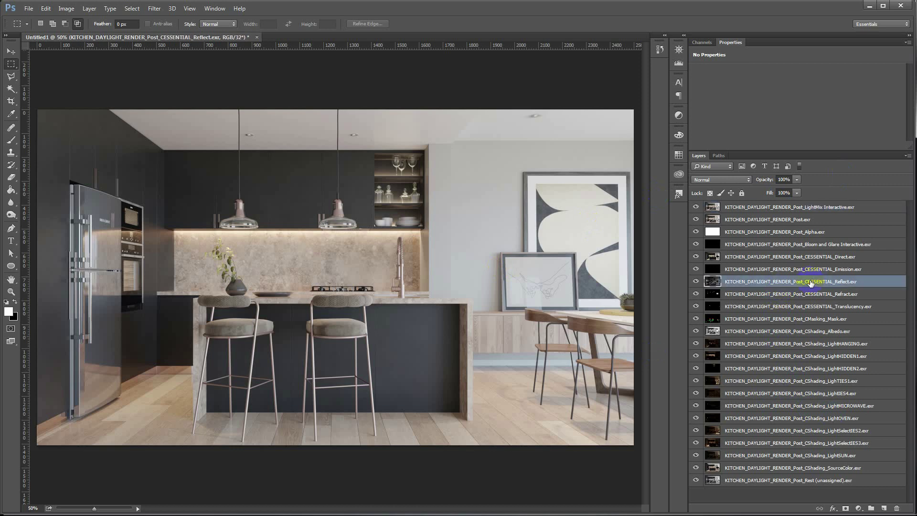
# Step: Move CESSENTIAL_Reflect to the top in Linear Dodge (Add) and compare it on and off
pyautogui.moveTo(778, 280); pyautogui.dragTo(779, 207)
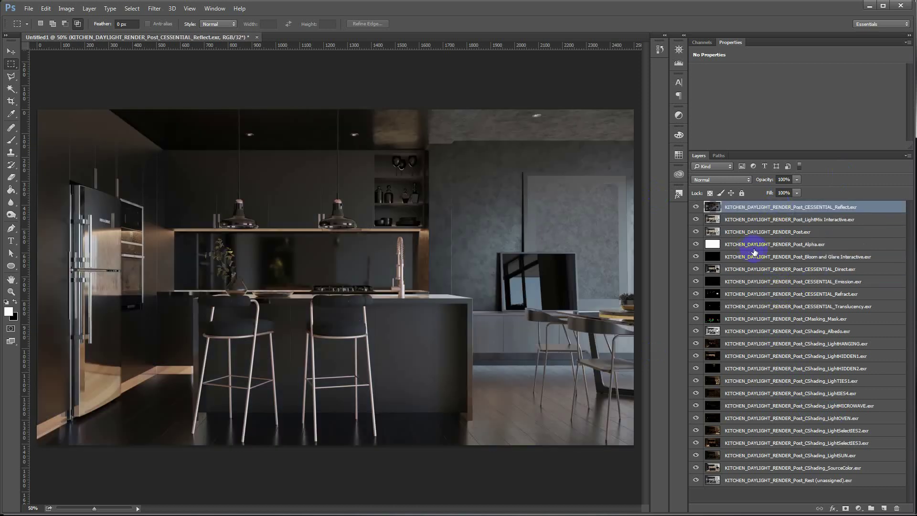
pyautogui.click(695, 184)
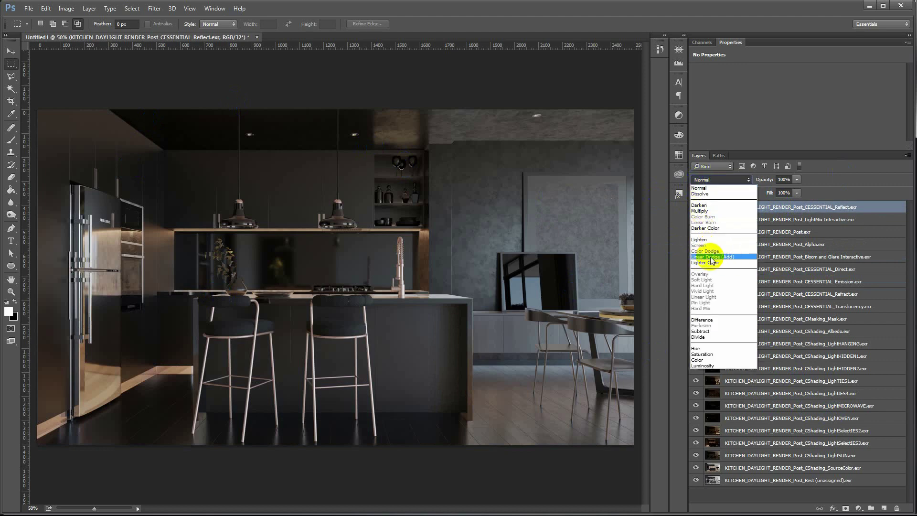
pyautogui.click(712, 258)
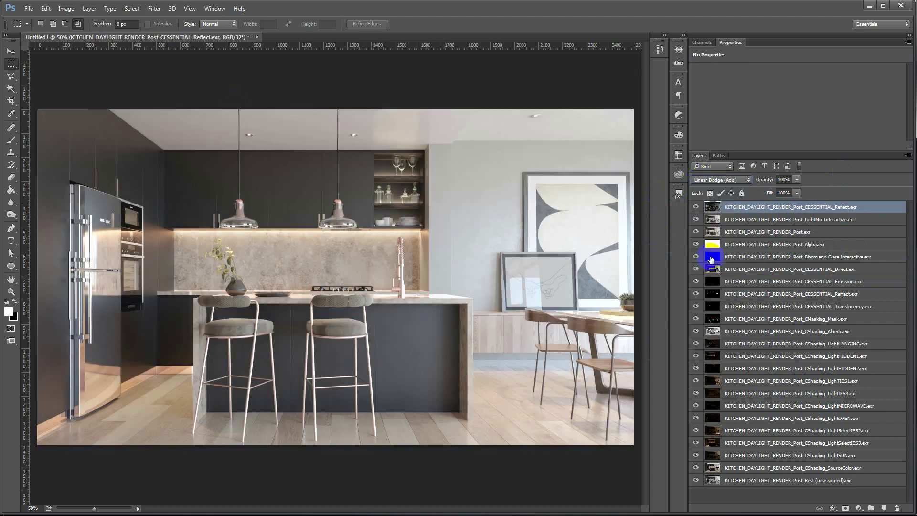
pyautogui.click(696, 207)
pyautogui.click(697, 207)
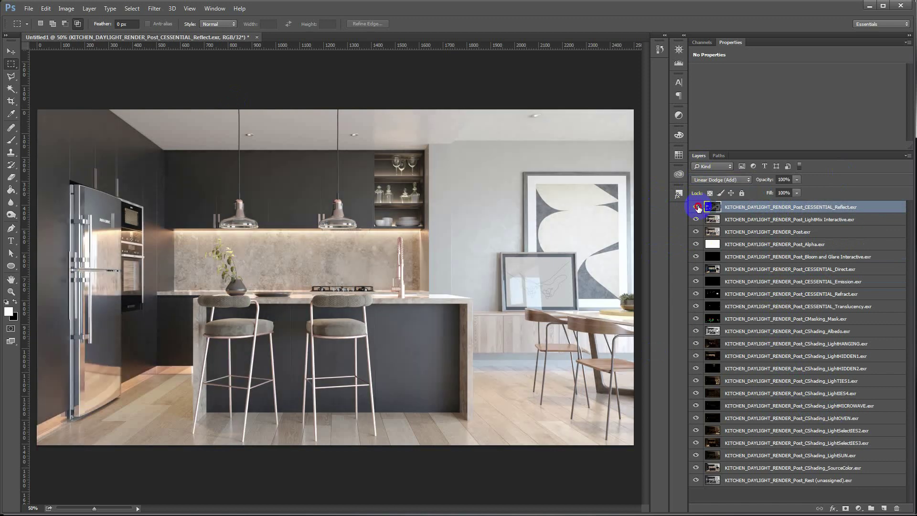
pyautogui.click(697, 208)
# Step: Lower the Reflect layer's opacity to about 20% and compare with and without it
pyautogui.click(785, 180)
pyautogui.click(798, 180)
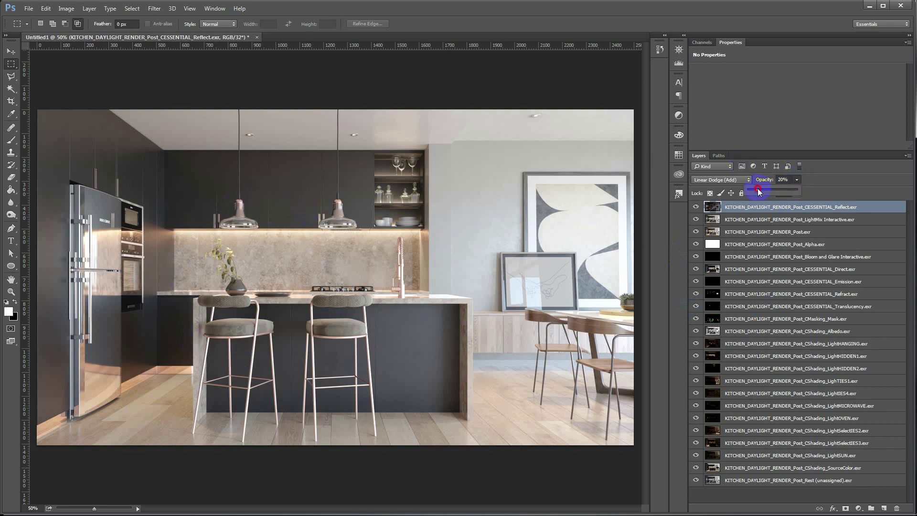
pyautogui.moveTo(760, 193); pyautogui.dragTo(758, 192)
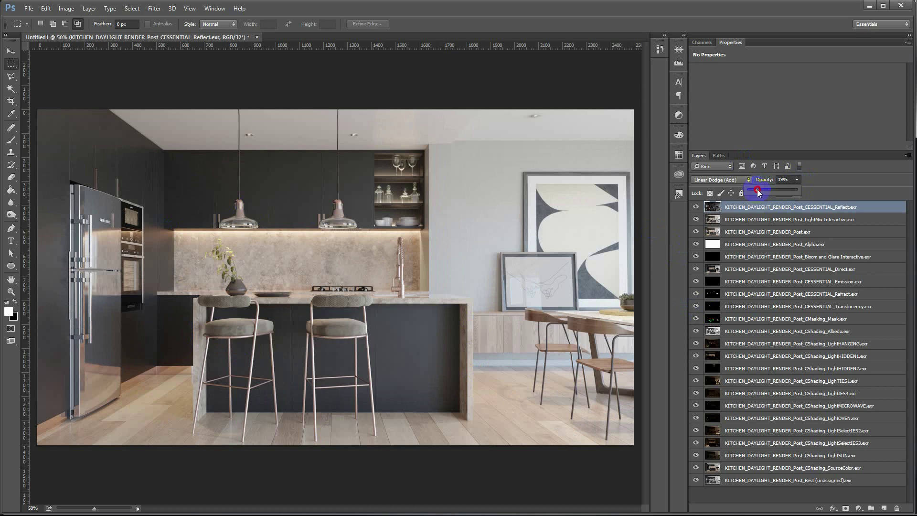
pyautogui.click(827, 135)
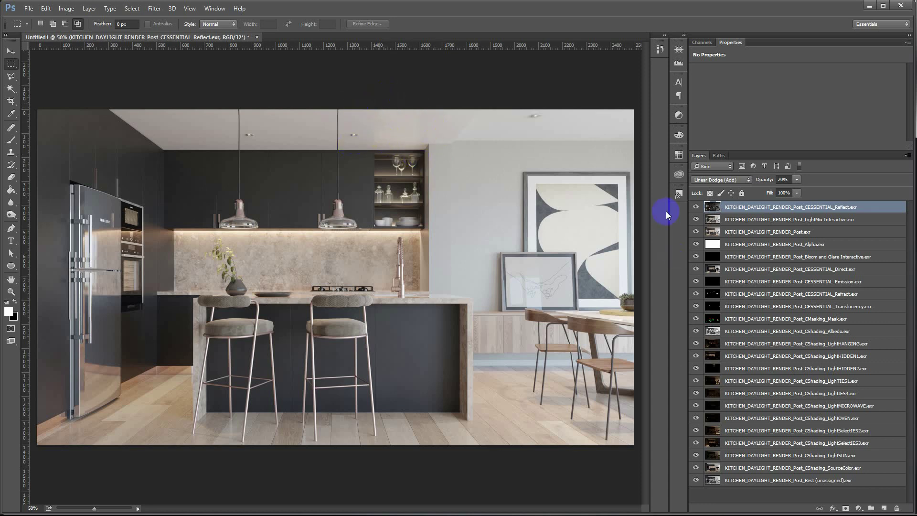
pyautogui.click(695, 207)
# Step: Compare with and without reflections, then leave Reflect hidden just below CShading_Albedo
pyautogui.click(697, 207)
pyautogui.click(696, 207)
pyautogui.click(696, 207)
pyautogui.click(696, 207)
pyautogui.click(696, 207)
pyautogui.moveTo(777, 208); pyautogui.dragTo(767, 368)
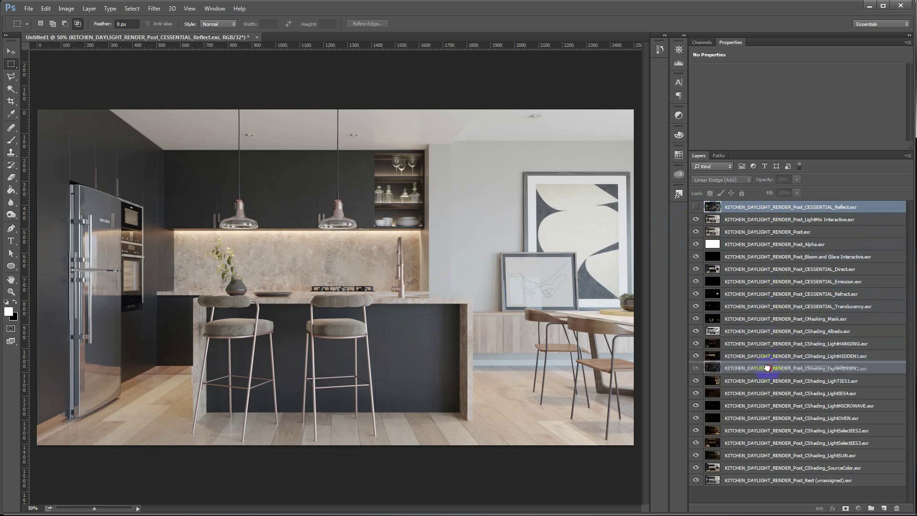
pyautogui.moveTo(767, 368); pyautogui.dragTo(767, 338)
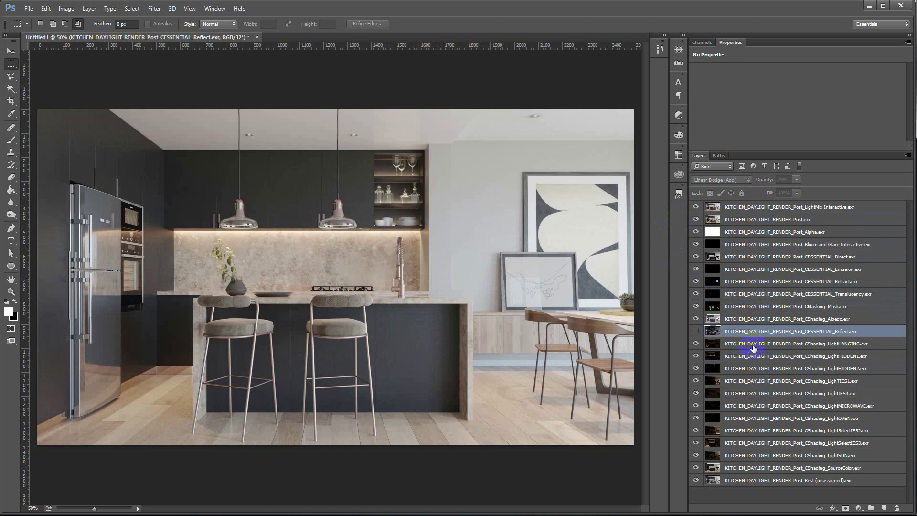
pyautogui.click(802, 345)
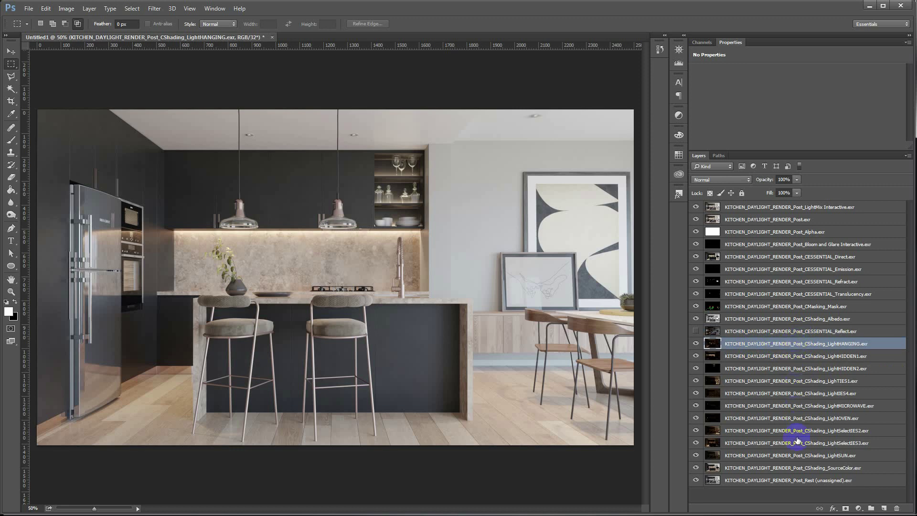
# Step: Move LightHANGING through LightSUN to the top in Linear Dodge (Add), all hidden
pyautogui.keyDown('shift'); pyautogui.click(747, 458); pyautogui.keyUp('shift')
pyautogui.moveTo(759, 343); pyautogui.dragTo(759, 248)
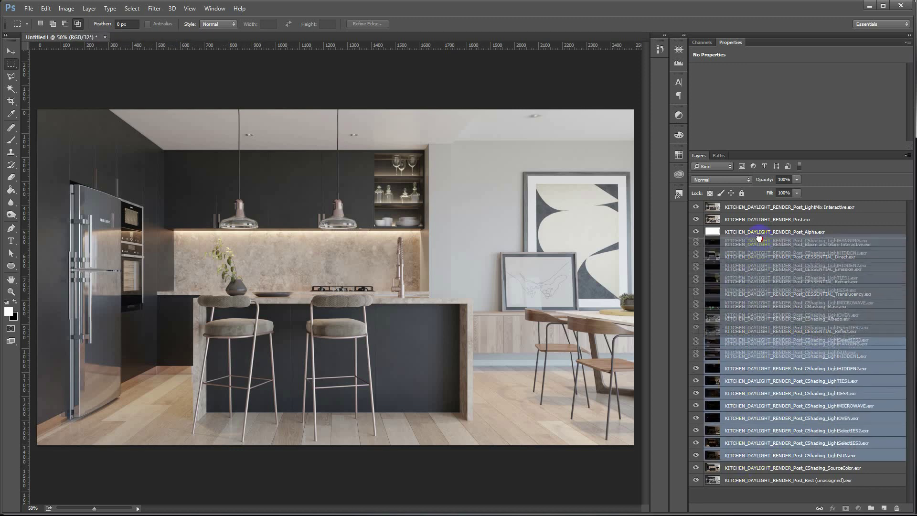
pyautogui.moveTo(758, 247); pyautogui.dragTo(763, 207)
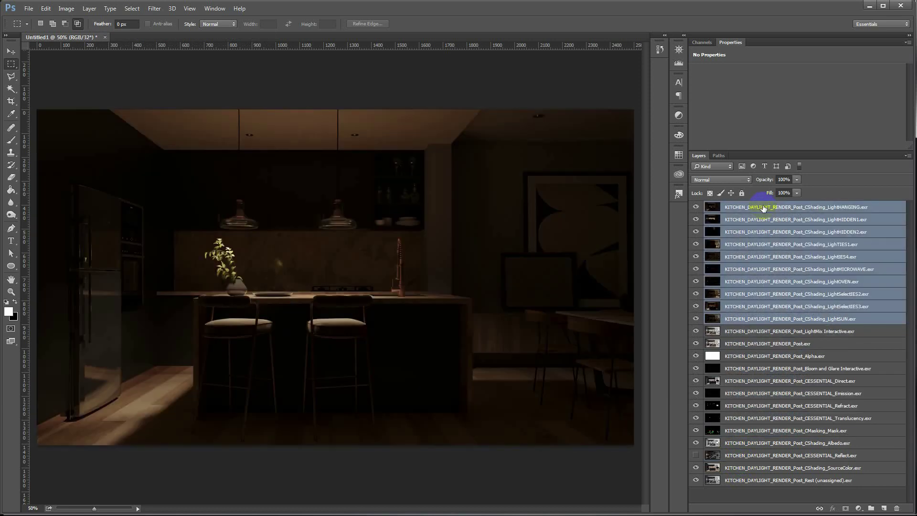
pyautogui.click(707, 181)
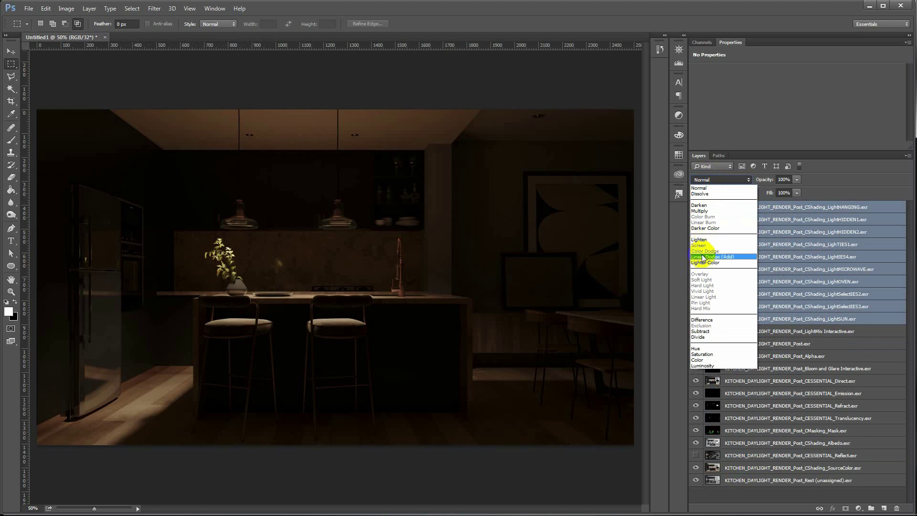
pyautogui.click(702, 256)
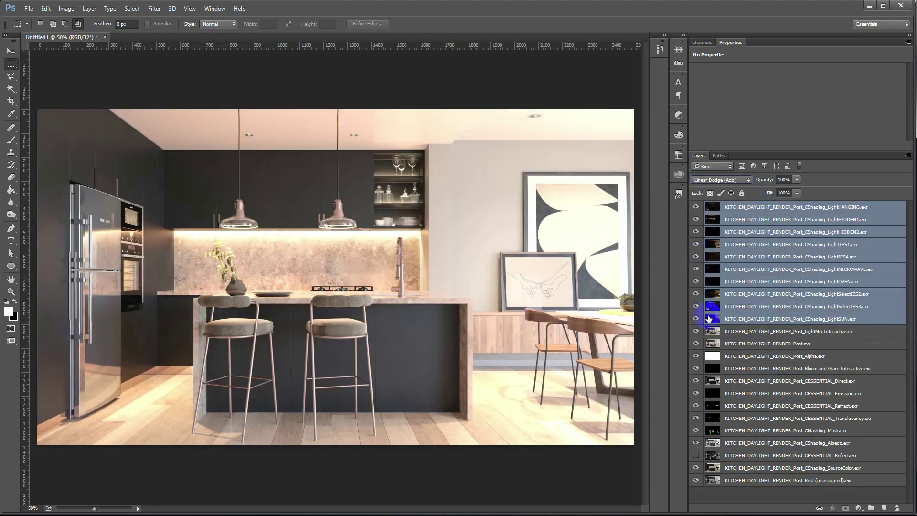
pyautogui.moveTo(697, 319); pyautogui.dragTo(696, 207)
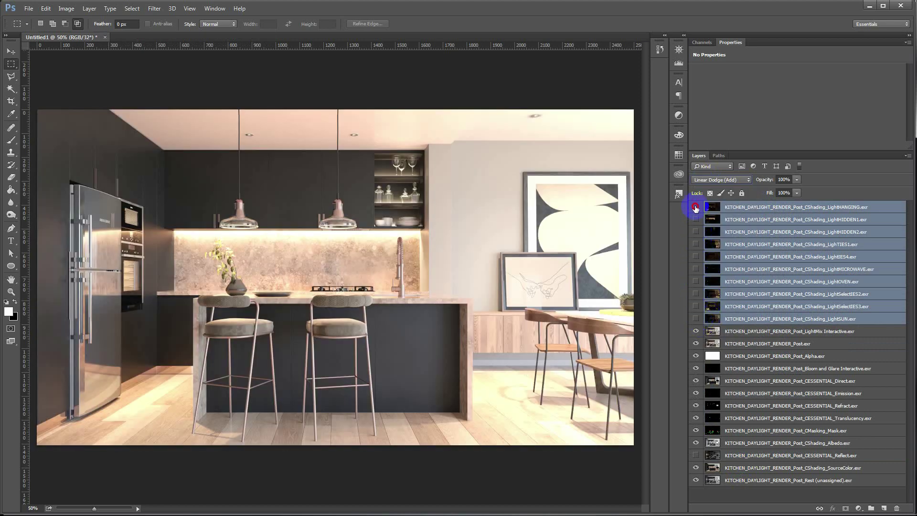
pyautogui.click(797, 321)
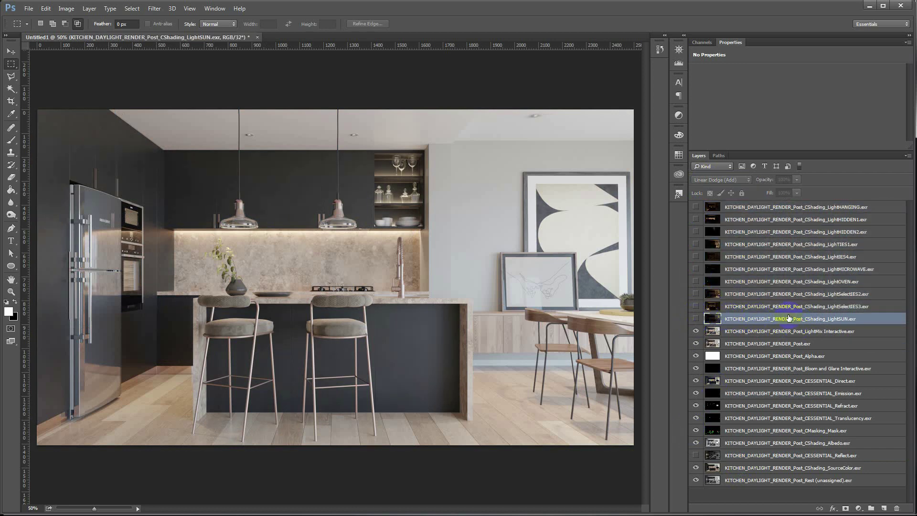
# Step: Show LightSUN, settle its opacity at 17%, and compare with and without it
pyautogui.click(696, 319)
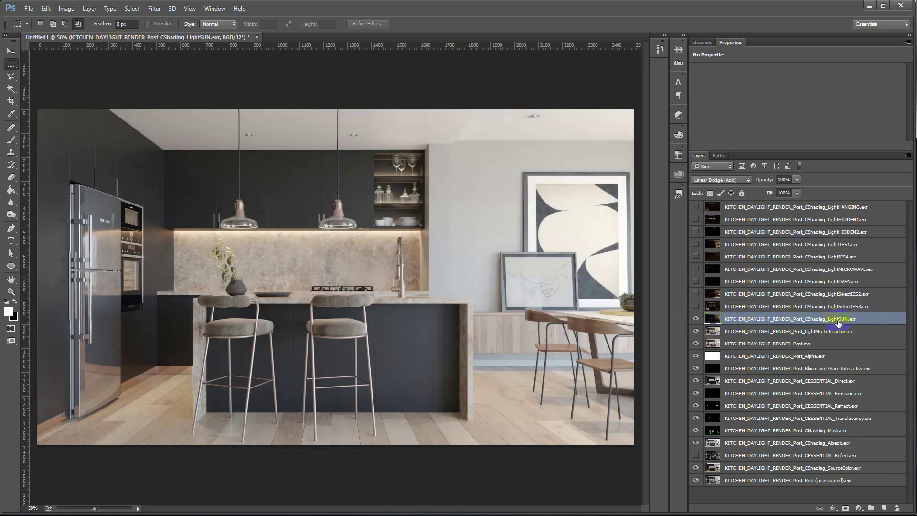
pyautogui.click(696, 319)
pyautogui.click(696, 319)
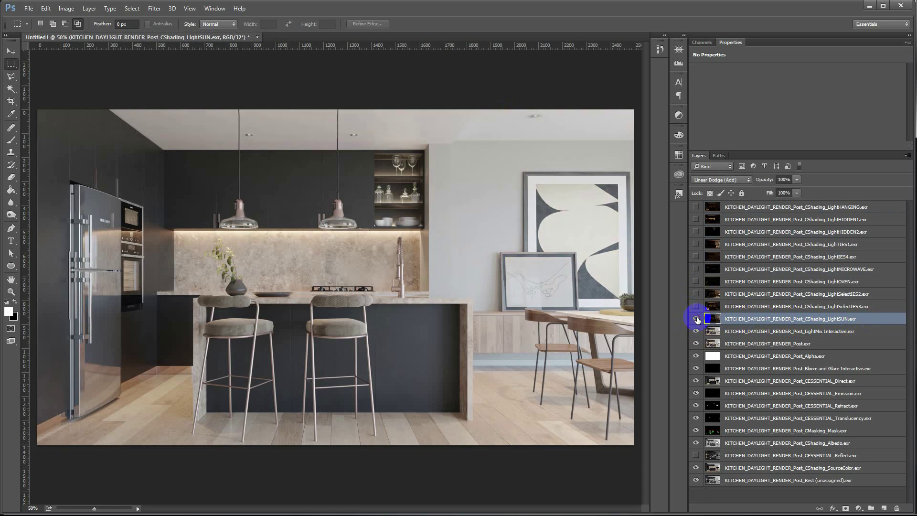
pyautogui.click(697, 319)
pyautogui.click(797, 180)
pyautogui.moveTo(758, 190); pyautogui.dragTo(758, 191)
pyautogui.click(696, 319)
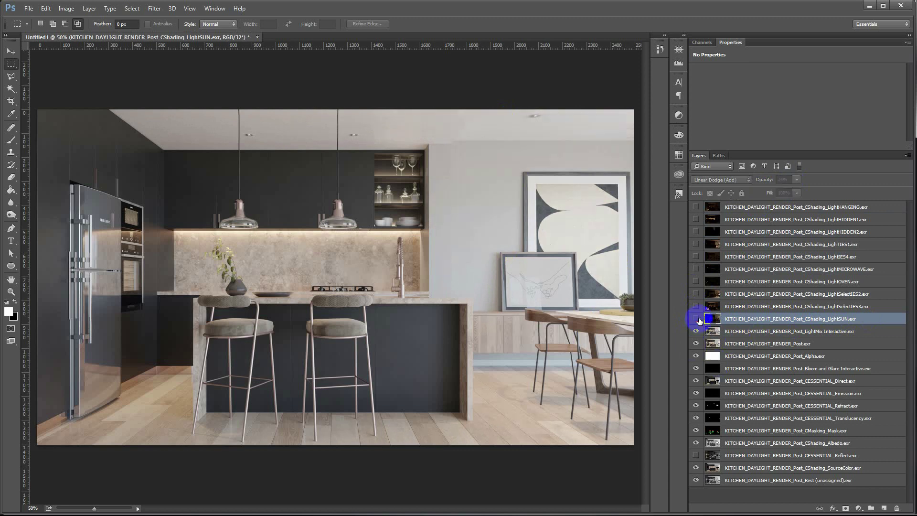
pyautogui.click(696, 319)
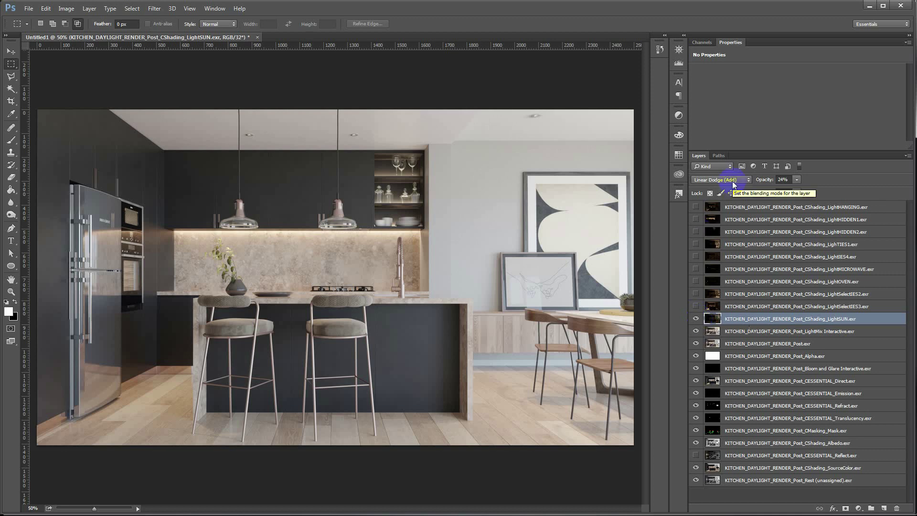
pyautogui.click(797, 180)
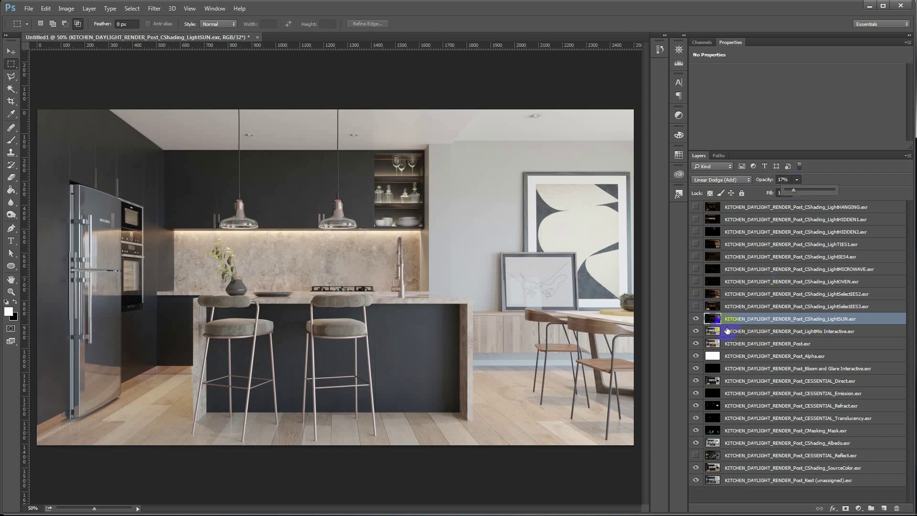
pyautogui.click(696, 320)
pyautogui.click(696, 320)
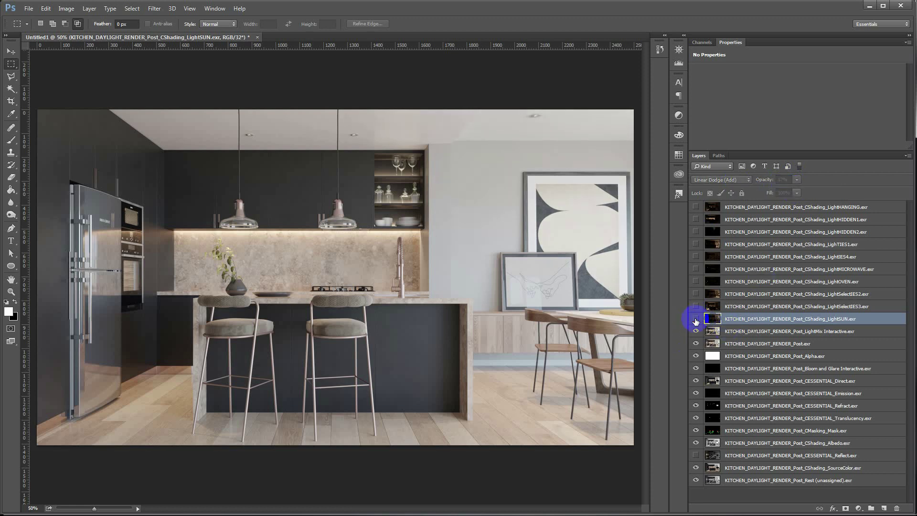
pyautogui.click(696, 319)
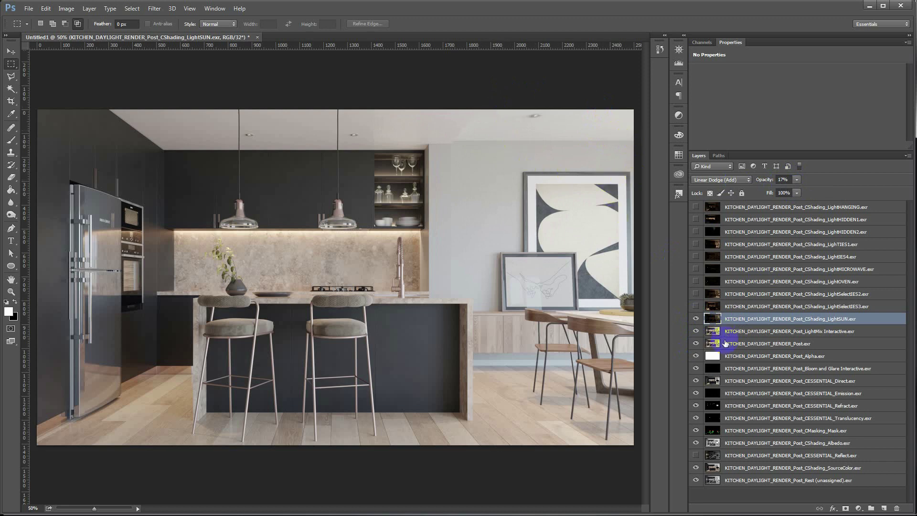
# Step: Show and select LightSelectIES2 and try it at about 17% opacity
pyautogui.click(695, 296)
pyautogui.click(860, 295)
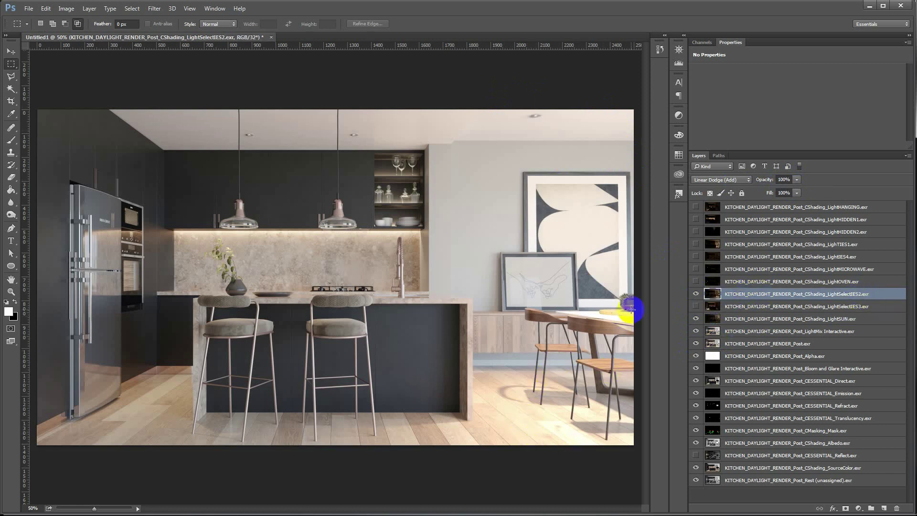
pyautogui.click(796, 180)
pyautogui.moveTo(754, 191); pyautogui.dragTo(760, 193)
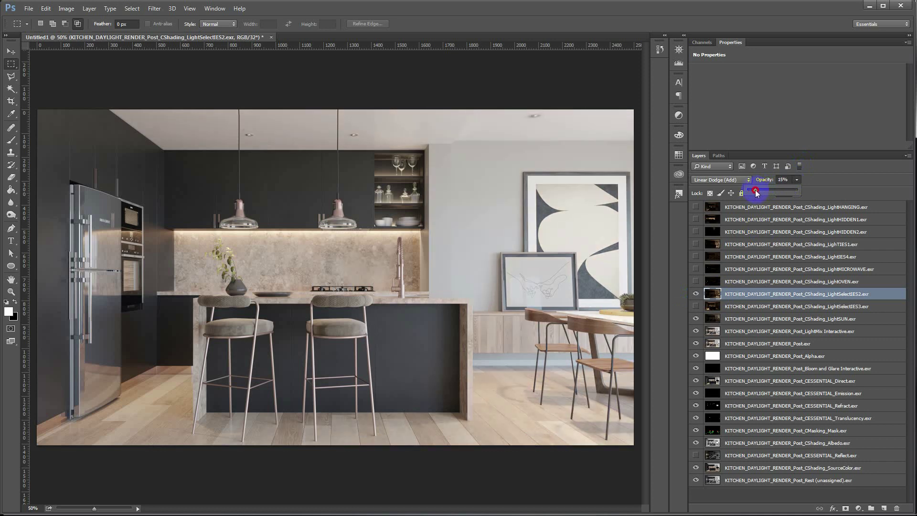
pyautogui.click(696, 294)
pyautogui.click(696, 294)
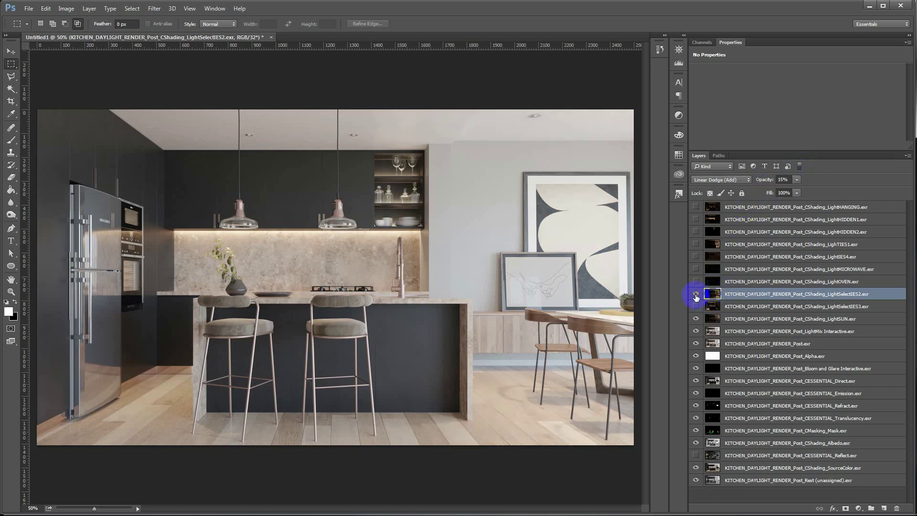
pyautogui.click(696, 294)
# Step: Lower LightSelectIES2 to 6% opacity, compare, and leave it hidden
pyautogui.click(796, 180)
pyautogui.moveTo(795, 192); pyautogui.dragTo(792, 193)
pyautogui.click(695, 293)
pyautogui.click(695, 294)
pyautogui.click(695, 294)
pyautogui.click(696, 294)
pyautogui.click(696, 294)
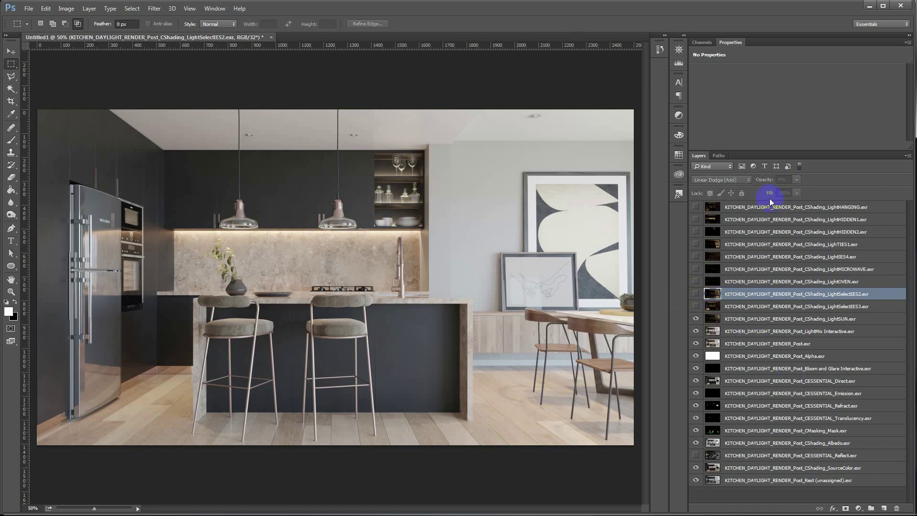
# Step: Turn on LightHIDDEN1 at 15% opacity and compare with and without it
pyautogui.click(695, 219)
pyautogui.click(785, 221)
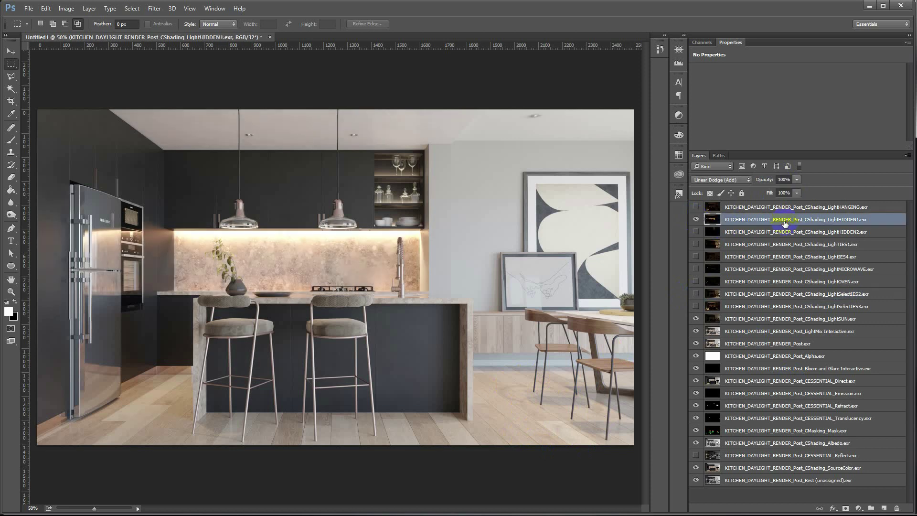
pyautogui.moveTo(794, 183); pyautogui.dragTo(755, 189)
pyautogui.click(695, 219)
pyautogui.click(696, 219)
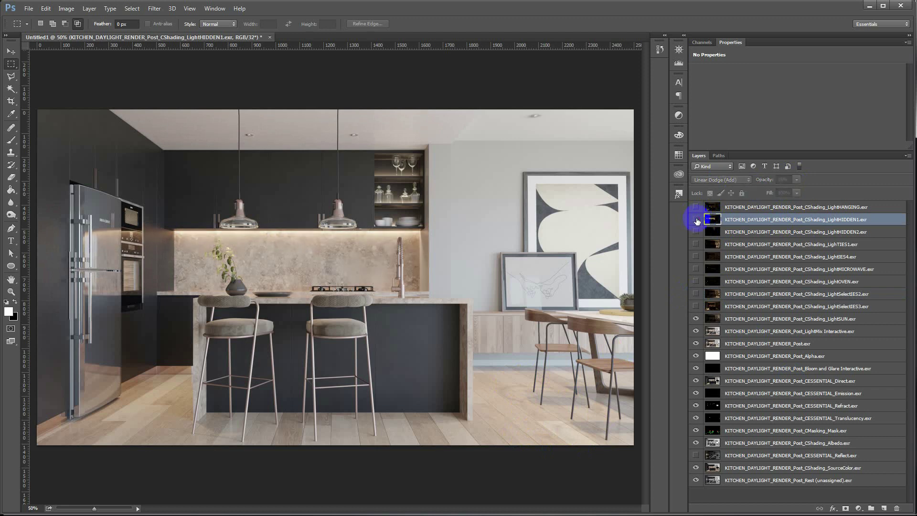
pyautogui.click(696, 220)
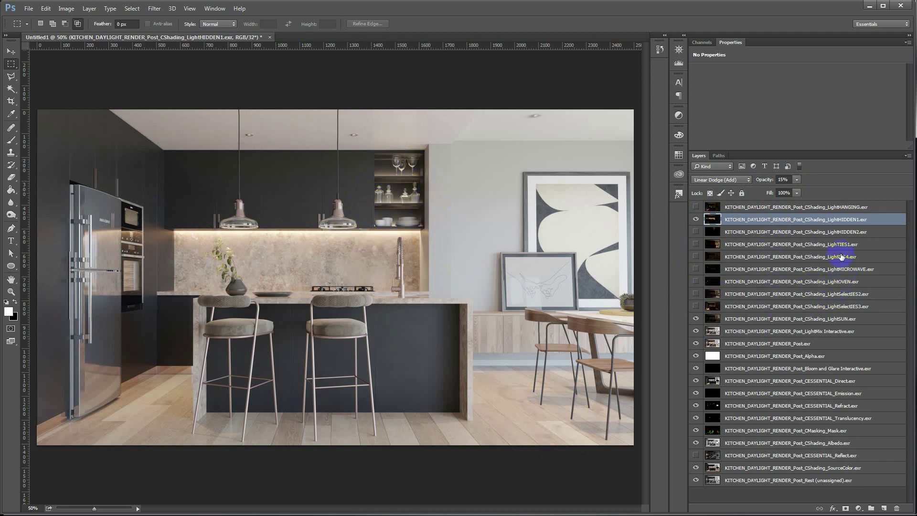
# Step: Turn on LightHIDDEN2 and set its opacity to 48%
pyautogui.click(821, 232)
pyautogui.click(696, 232)
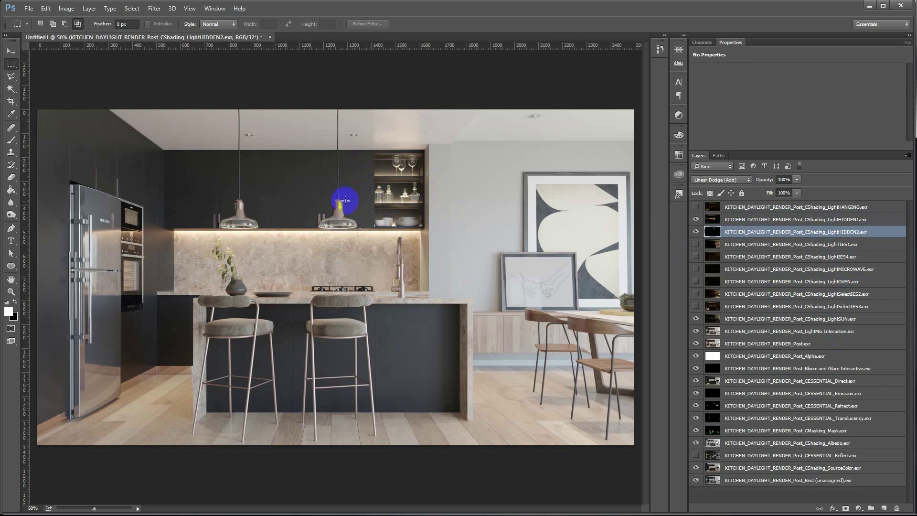
pyautogui.click(796, 180)
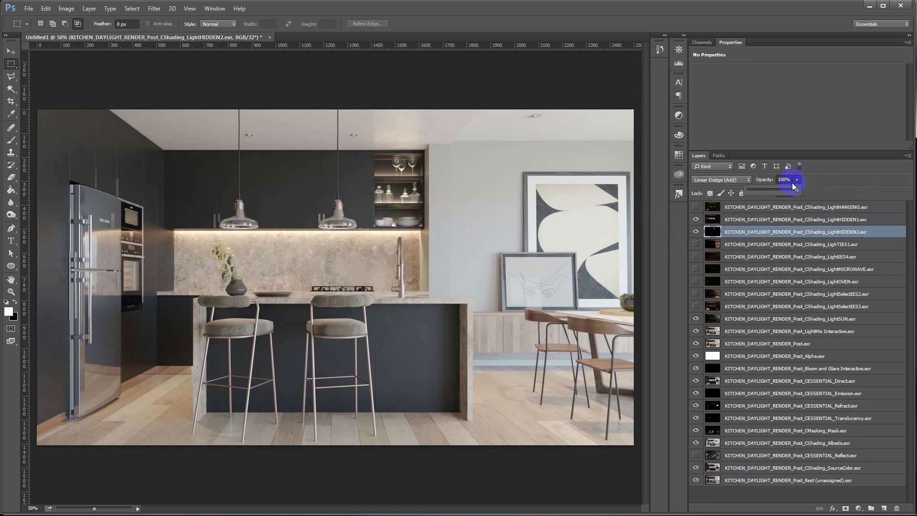
pyautogui.moveTo(759, 192); pyautogui.dragTo(799, 192)
pyautogui.click(771, 207)
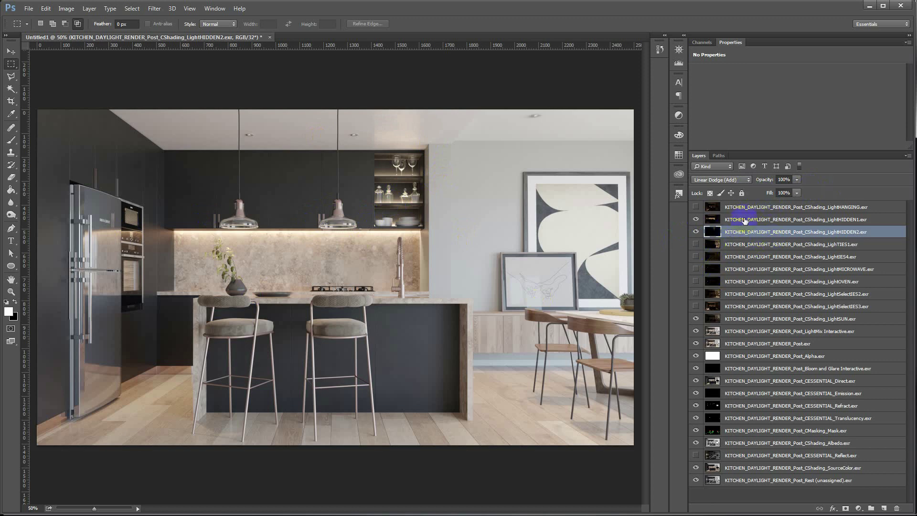
# Step: Move both hidden-light layers above LightSUN and select LightHIDDEN1 through LightMix Interactive
pyautogui.keyDown('shift'); pyautogui.click(761, 220); pyautogui.keyUp('shift')
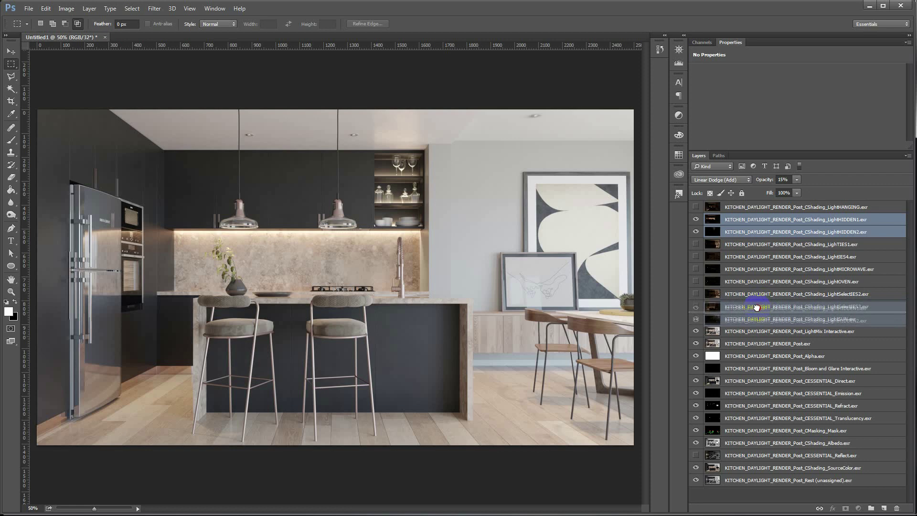
pyautogui.moveTo(762, 220); pyautogui.dragTo(735, 307)
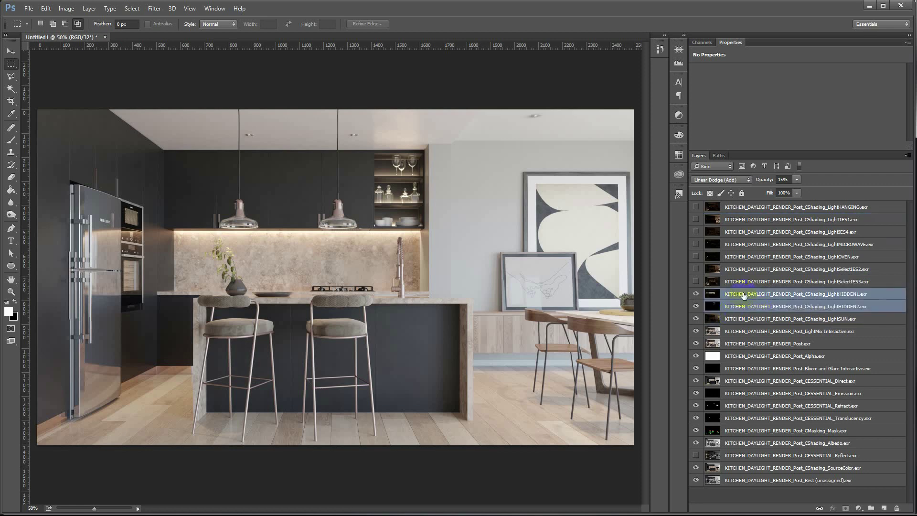
pyautogui.click(743, 295)
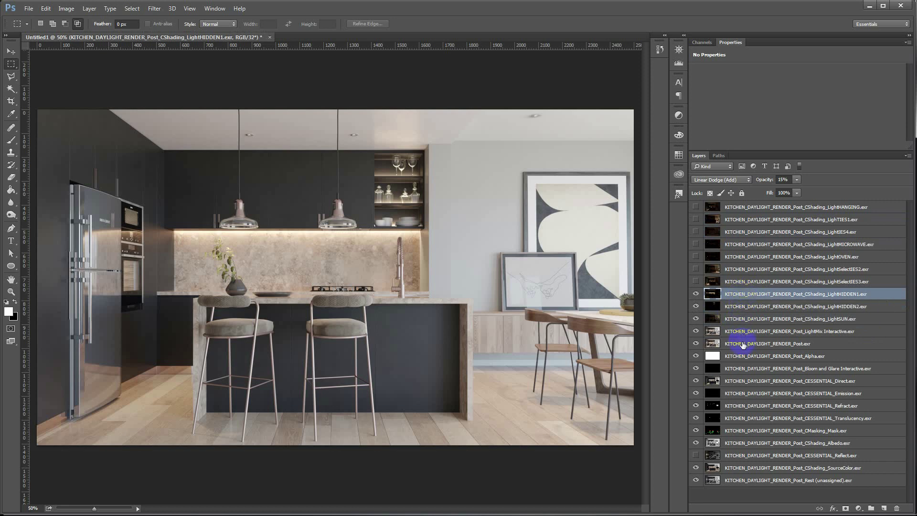
pyautogui.keyDown('shift'); pyautogui.click(758, 332); pyautogui.keyUp('shift')
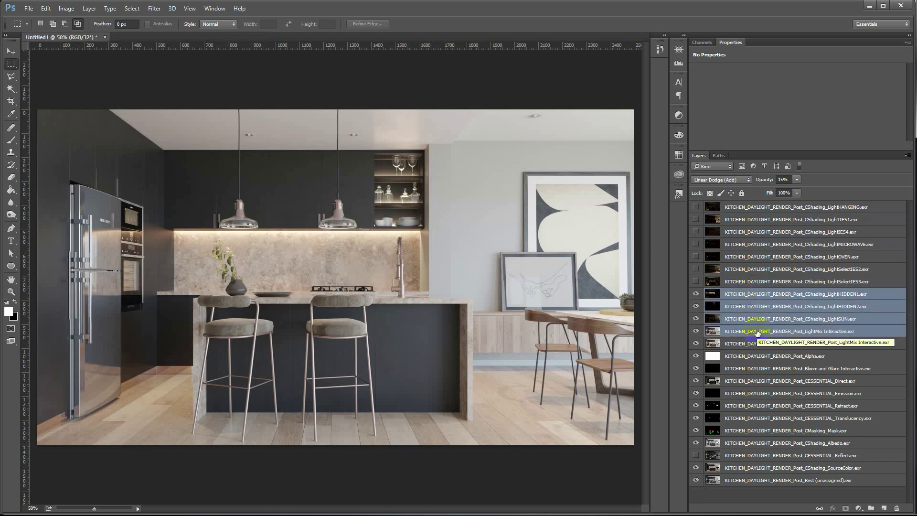
pyautogui.rightClick(756, 331)
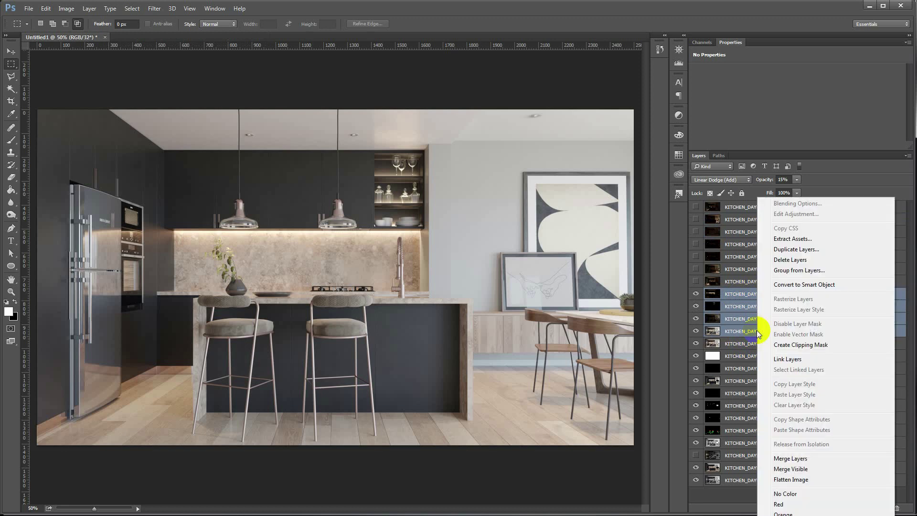
# Step: Convert the four light layers to a smart object and shrink it to the lower-right corner
pyautogui.click(794, 286)
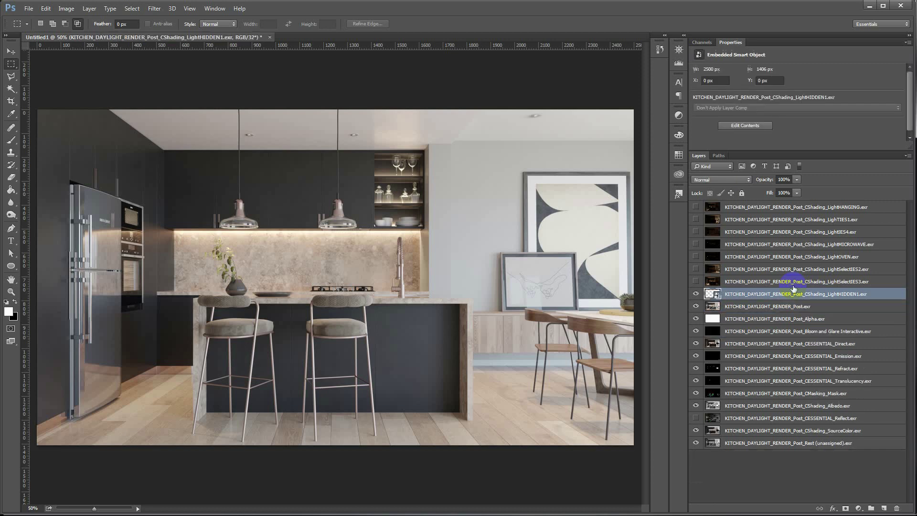
pyautogui.click(234, 214)
pyautogui.hotkey('ctrl', 't')
pyautogui.moveTo(37, 109); pyautogui.dragTo(391, 307)
pyautogui.press('Return')
# Step: Scale the smart object back up to fill the canvas
pyautogui.press('m')
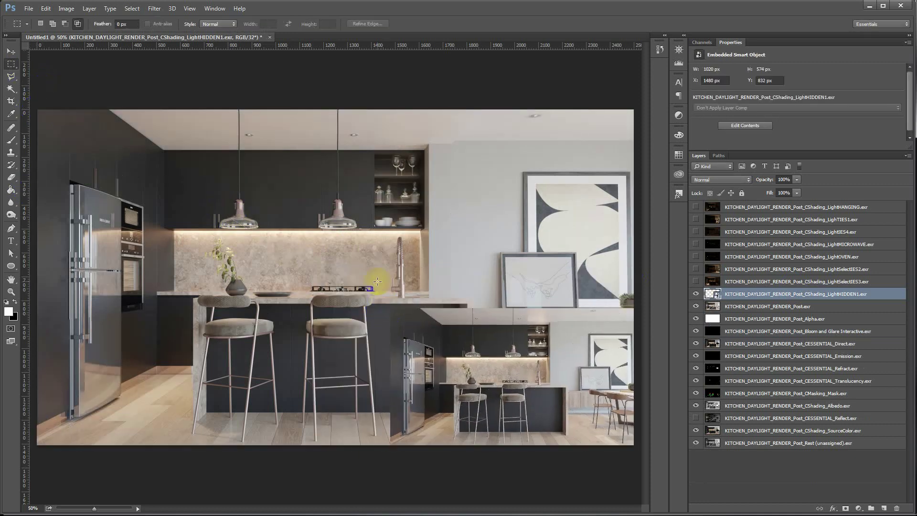
pyautogui.hotkey('ctrl', 't')
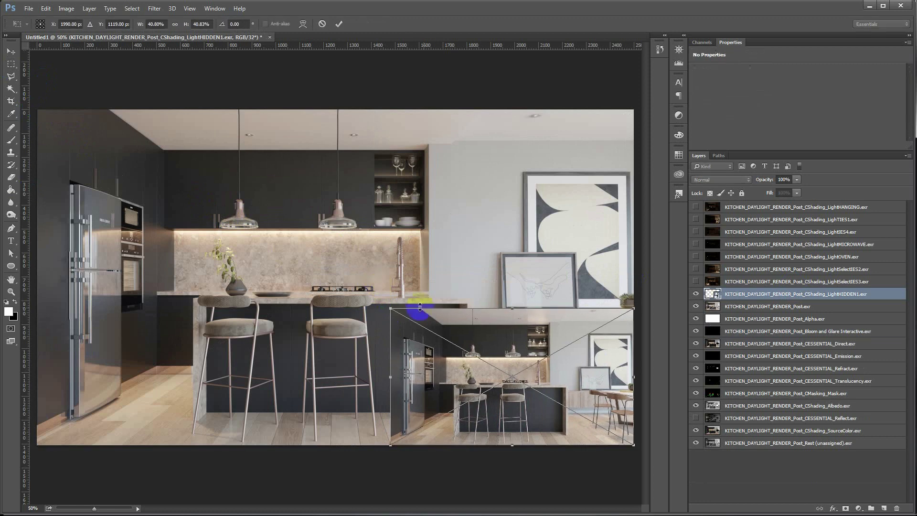
pyautogui.moveTo(392, 309); pyautogui.dragTo(37, 110)
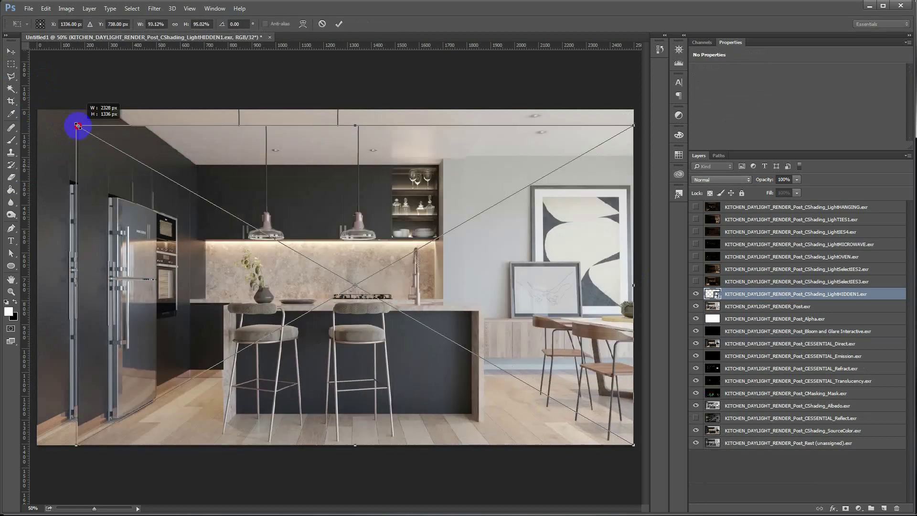
pyautogui.press('Return')
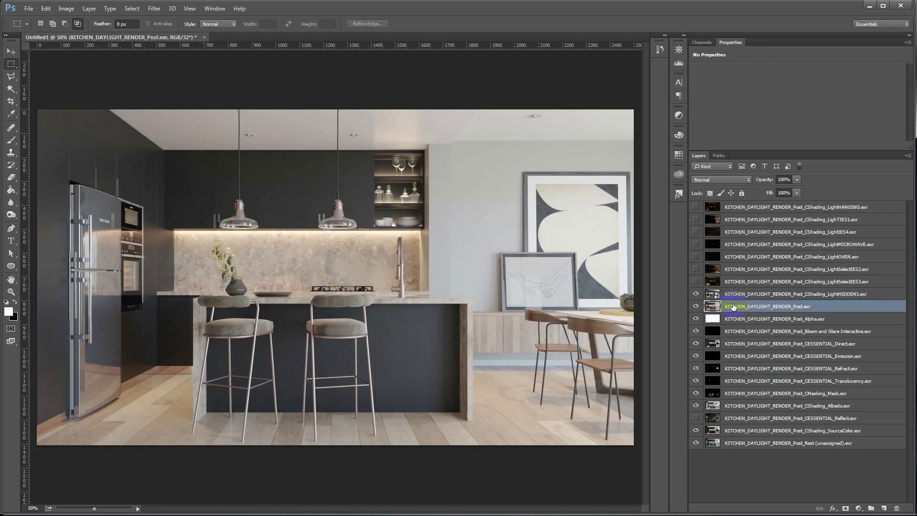
# Step: Put LightHIDDEN1 below Post.exr and shrink Post.exr toward the lower-right corner
pyautogui.moveTo(753, 299); pyautogui.dragTo(720, 300)
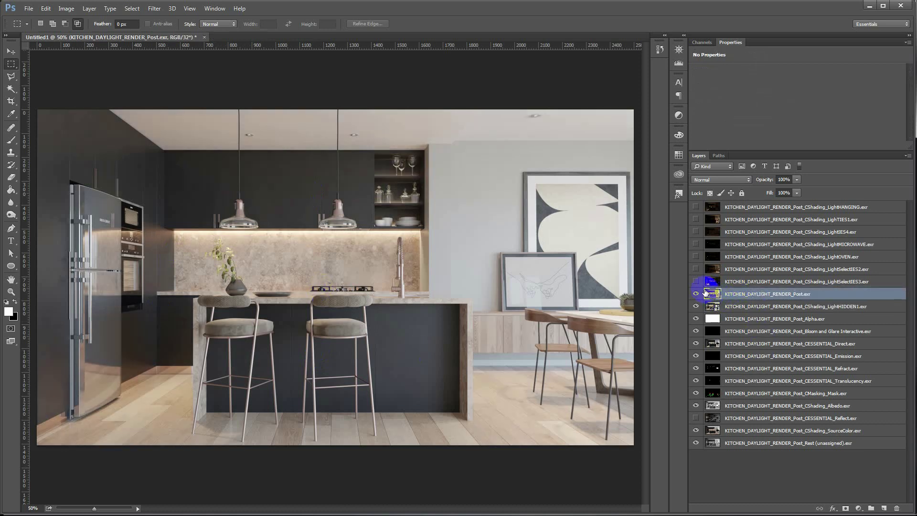
pyautogui.hotkey('ctrl', 't')
pyautogui.moveTo(38, 111)
pyautogui.mouseDown()
pyautogui.moveTo(388, 332)
pyautogui.moveTo(429, 327)
pyautogui.mouseUp()
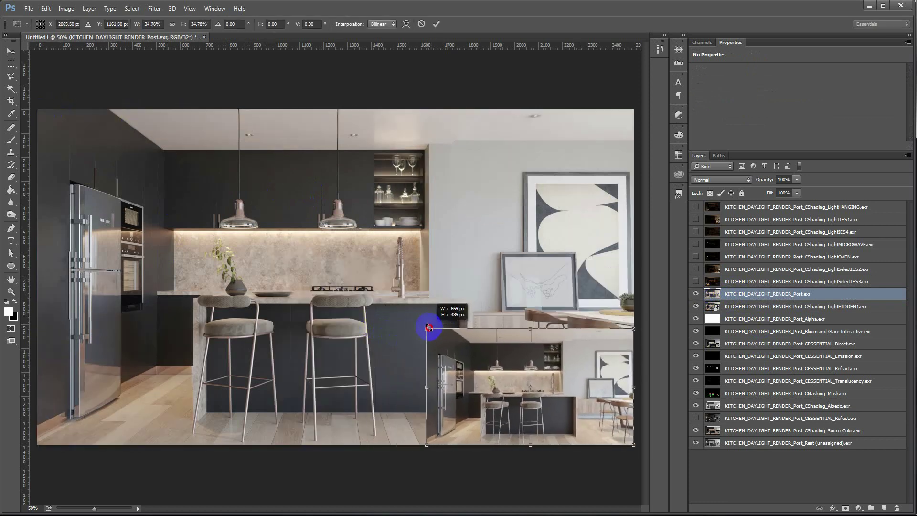
pyautogui.press('Return')
pyautogui.press('m')
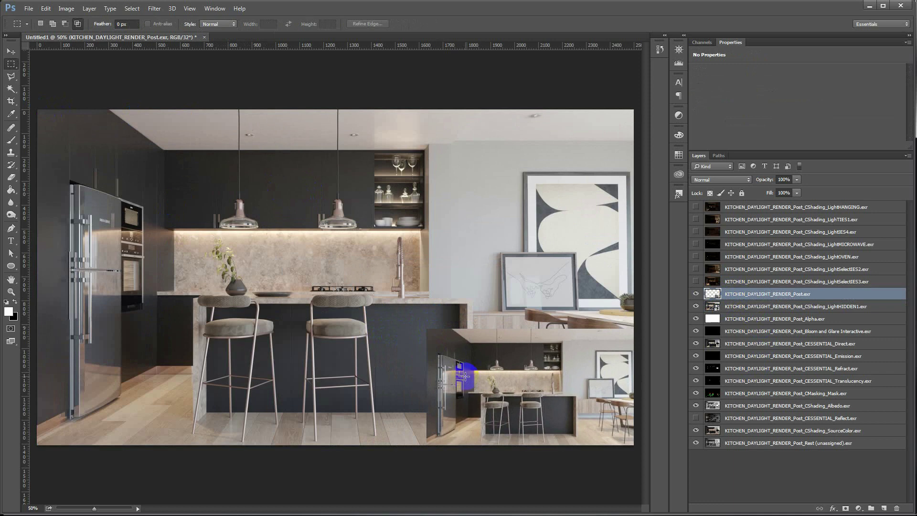
# Step: Restore Post.exr to full canvas size and hide it for comparison
pyautogui.hotkey('ctrl', 't')
pyautogui.moveTo(427, 329); pyautogui.dragTo(41, 100)
pyautogui.press('Return')
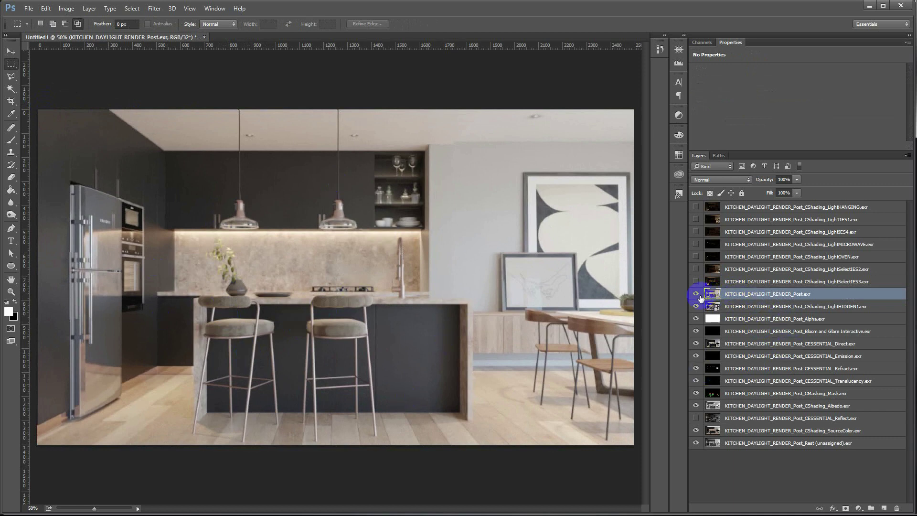
pyautogui.click(697, 295)
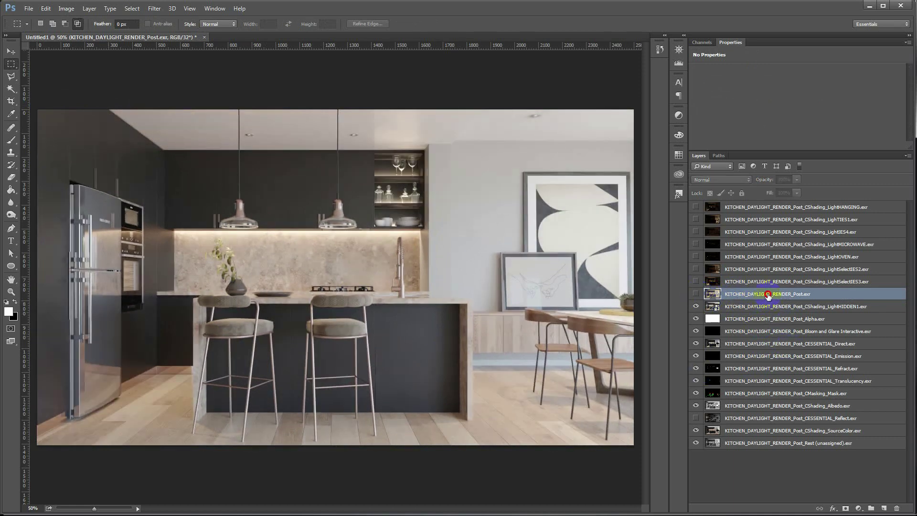
pyautogui.click(660, 50)
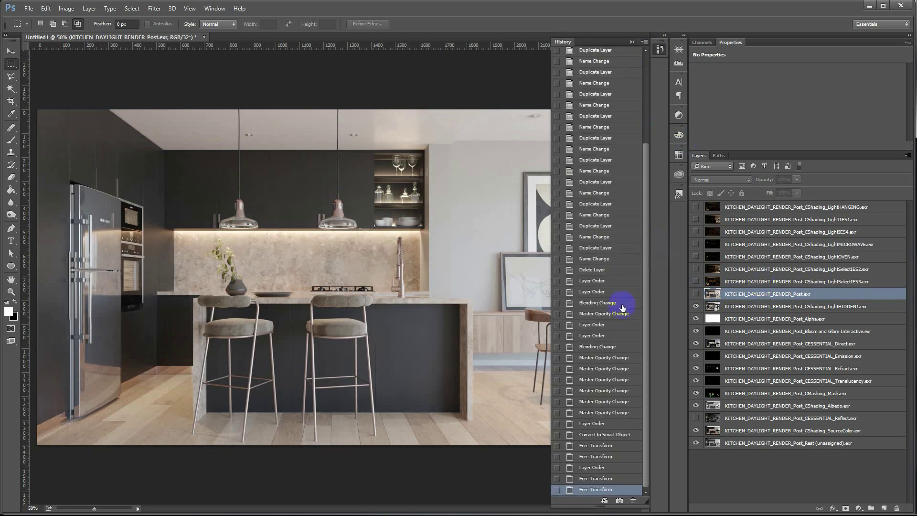
# Step: Revert to the Convert to Smart Object history state and move LightHIDDEN1 to the top
pyautogui.click(605, 434)
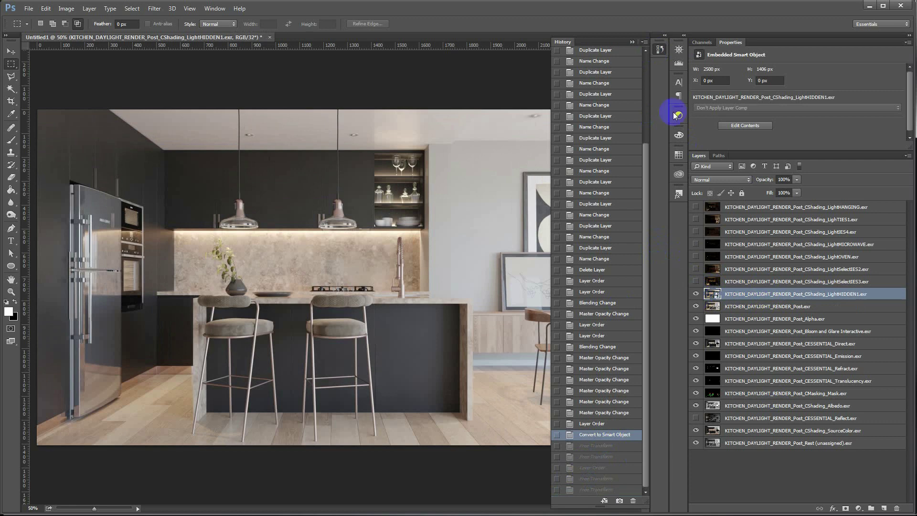
pyautogui.click(631, 41)
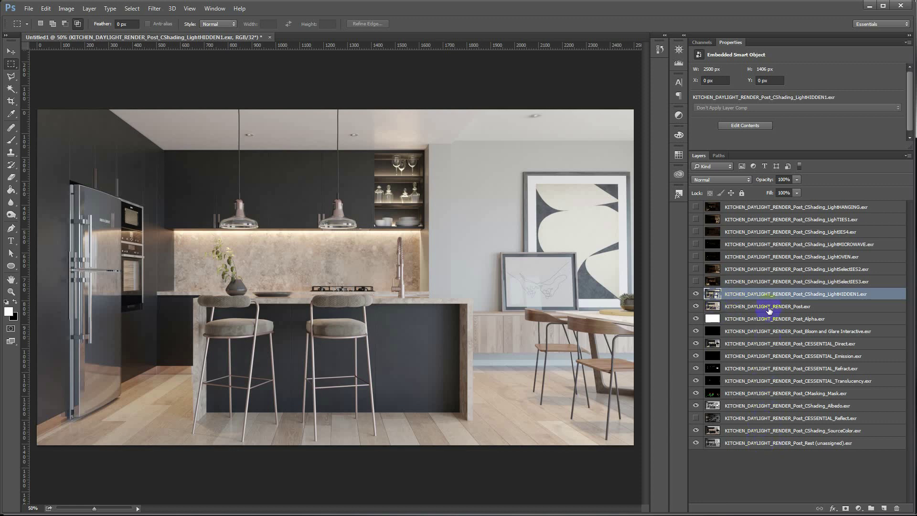
pyautogui.moveTo(732, 299); pyautogui.dragTo(731, 206)
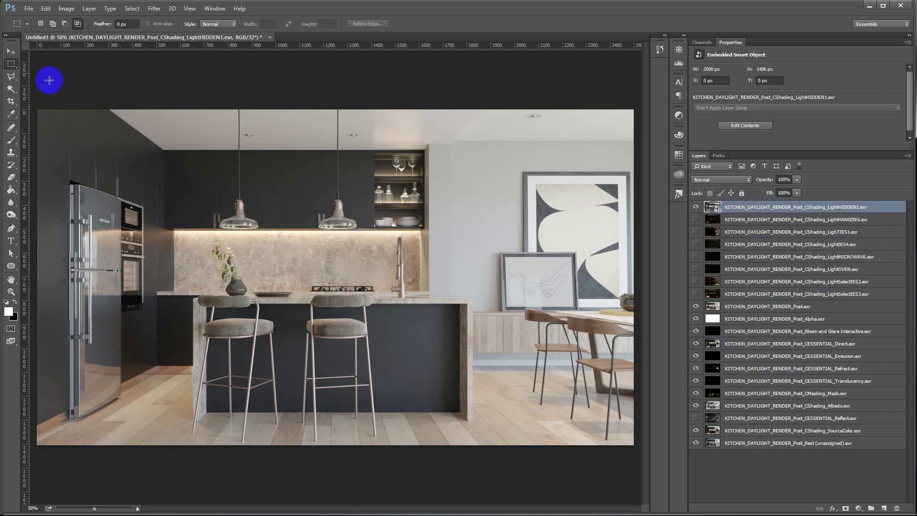
# Step: Change Image Mode to 16 Bits/Channel, choosing Don't Merge for the layers
pyautogui.click(65, 9)
pyautogui.moveTo(72, 19)
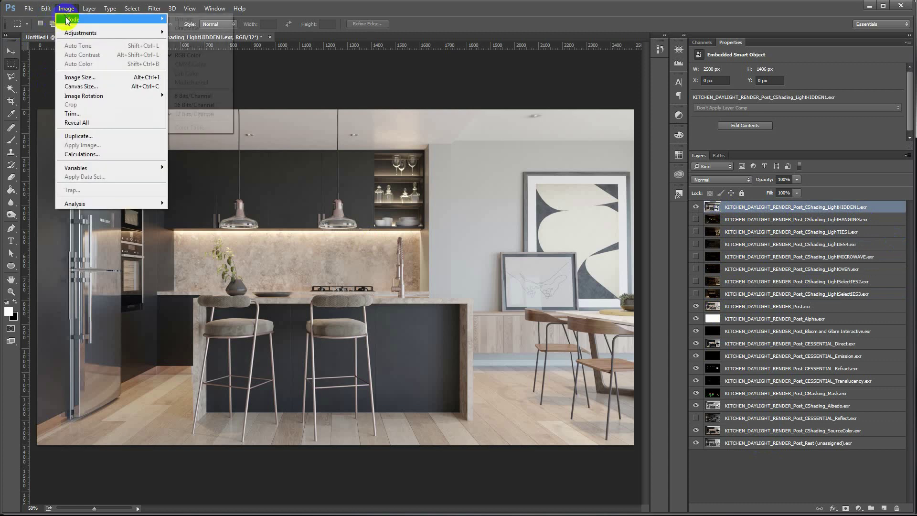
pyautogui.click(196, 105)
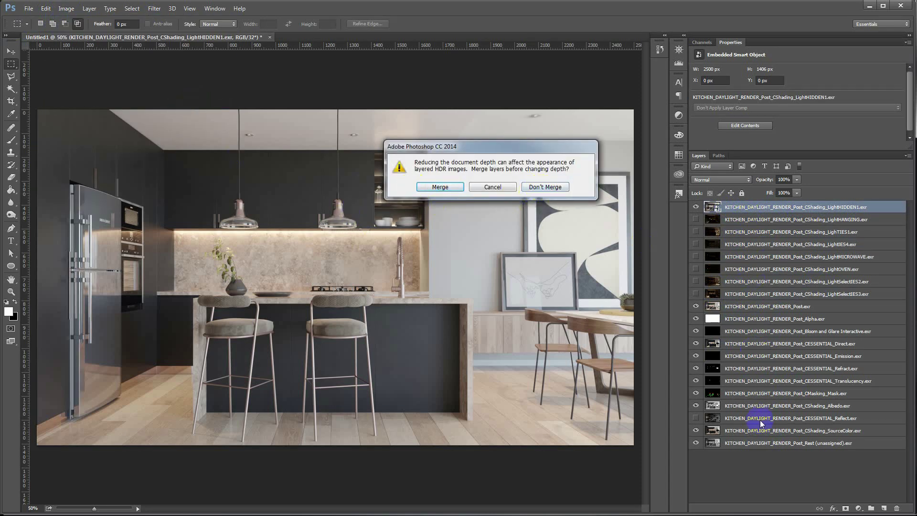
pyautogui.click(530, 187)
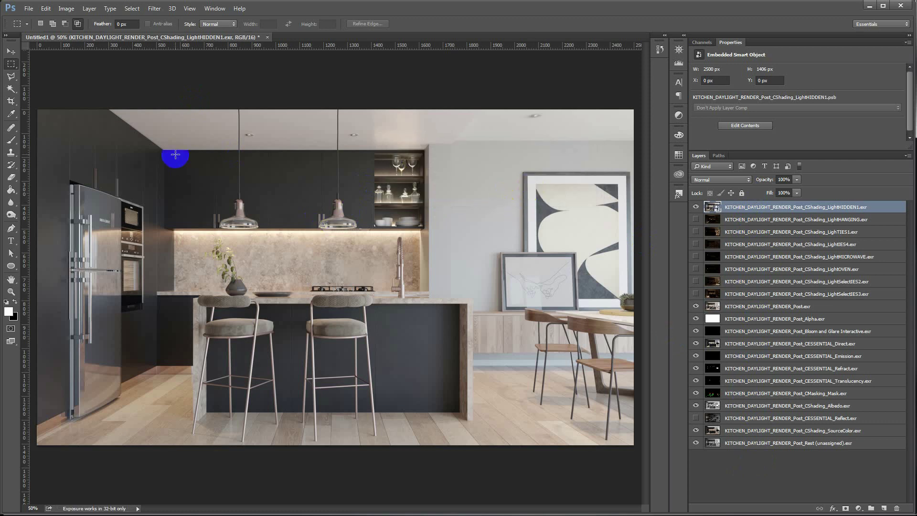
pyautogui.click(723, 180)
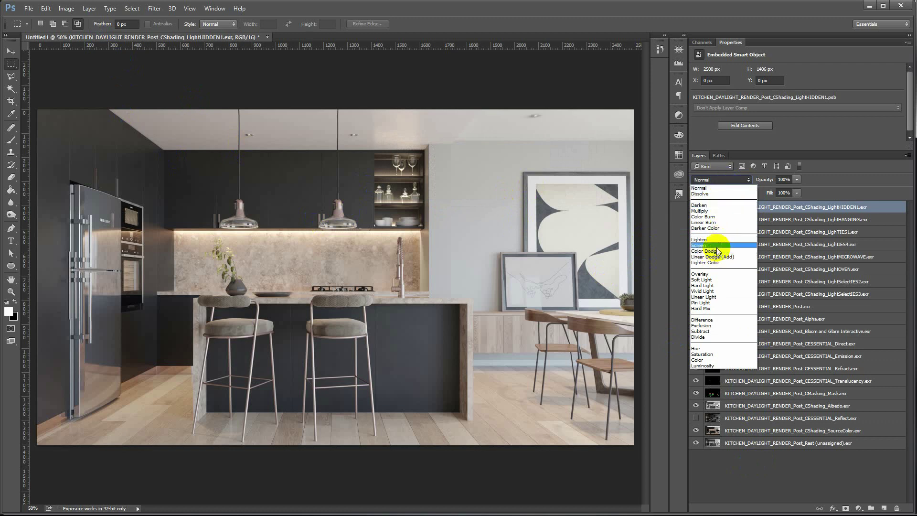
# Step: Move the LightTIES1 light layer to the top of the stack and make it visible
pyautogui.click(823, 211)
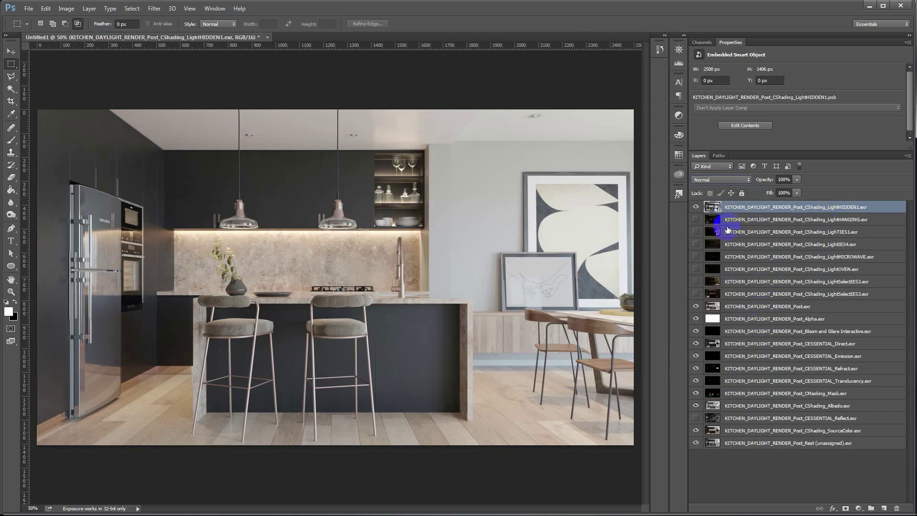
pyautogui.click(730, 233)
pyautogui.moveTo(747, 232); pyautogui.dragTo(746, 206)
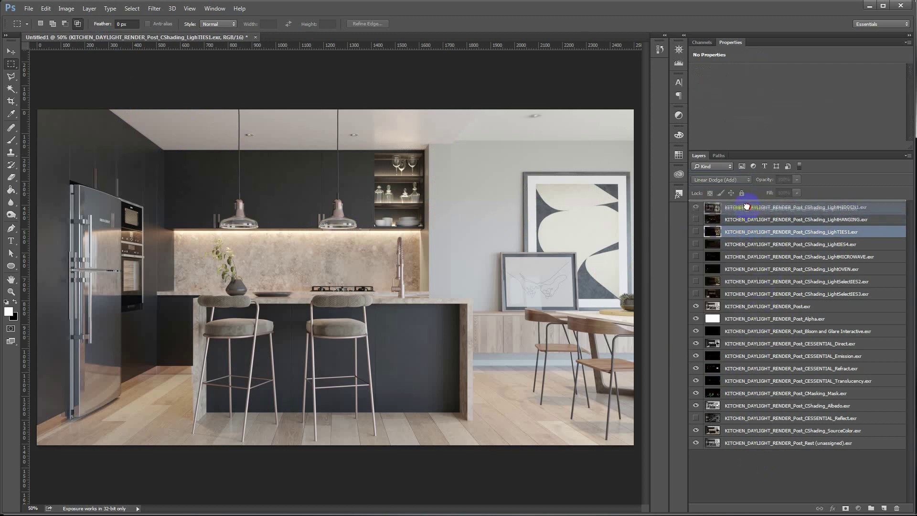
pyautogui.click(696, 207)
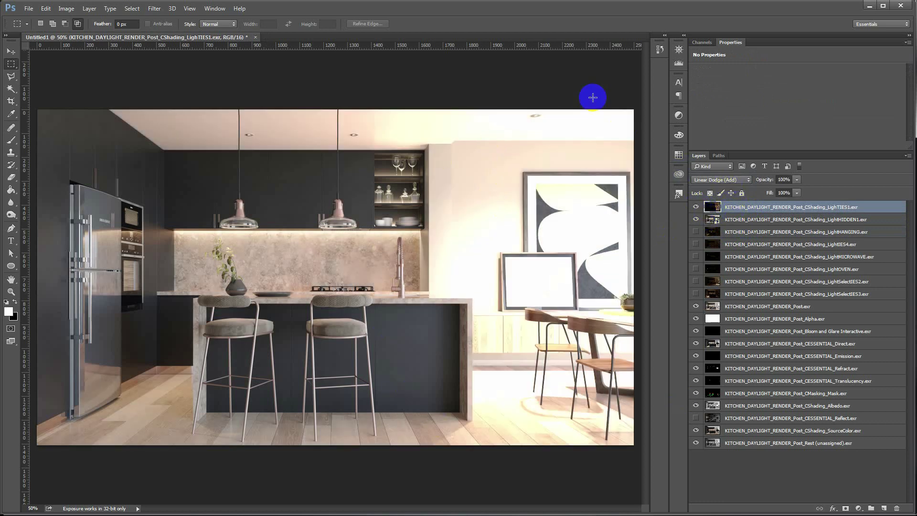
# Step: Change the top light pass's blend mode from Linear Dodge (Add) to Screen
pyautogui.click(476, 101)
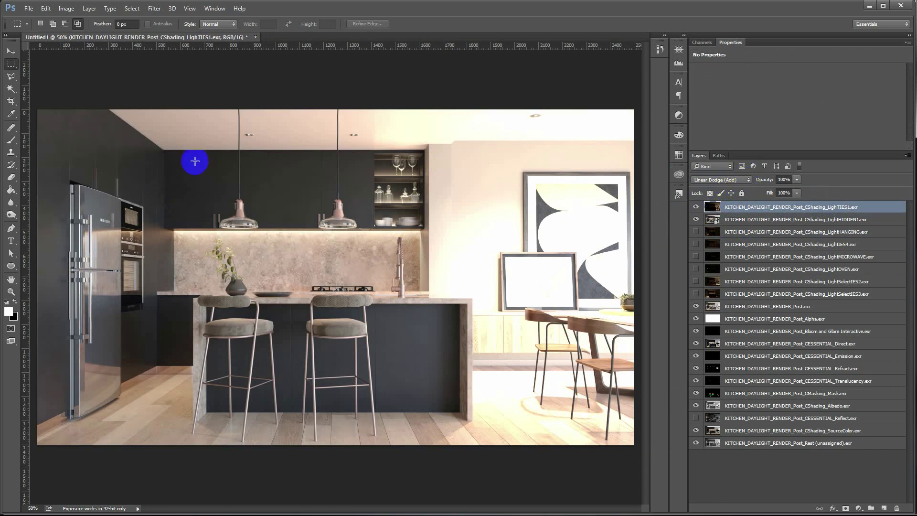
pyautogui.click(397, 306)
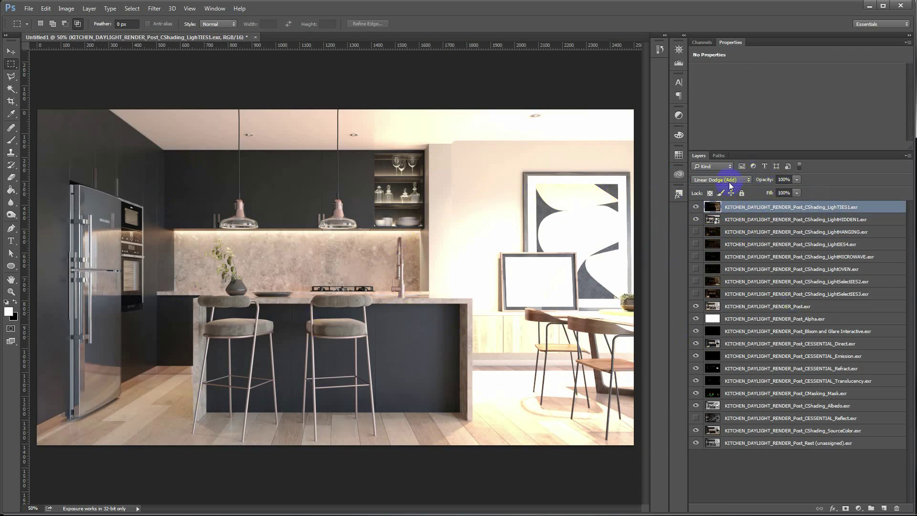
pyautogui.click(456, 161)
pyautogui.moveTo(702, 179); pyautogui.dragTo(719, 248)
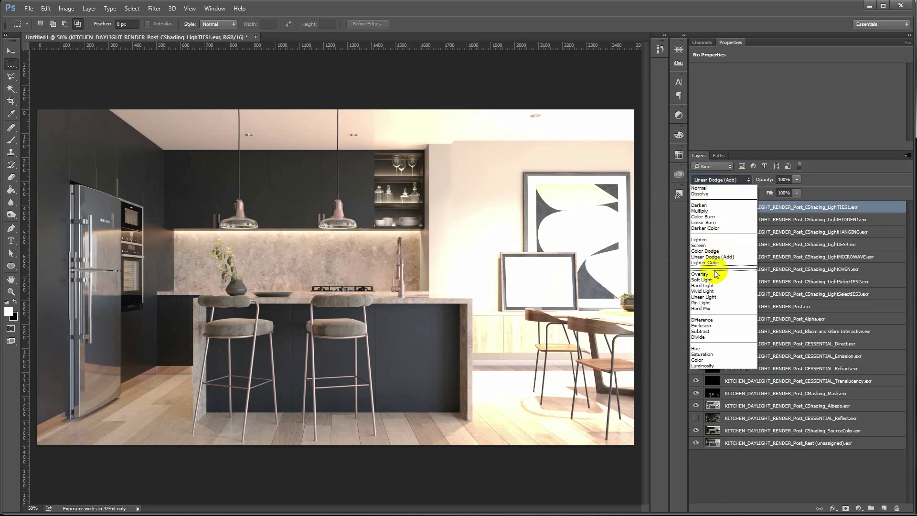
pyautogui.click(719, 245)
# Step: Lower the light pass opacity to 19%, comparing it on and off along the way
pyautogui.click(696, 207)
pyautogui.click(696, 207)
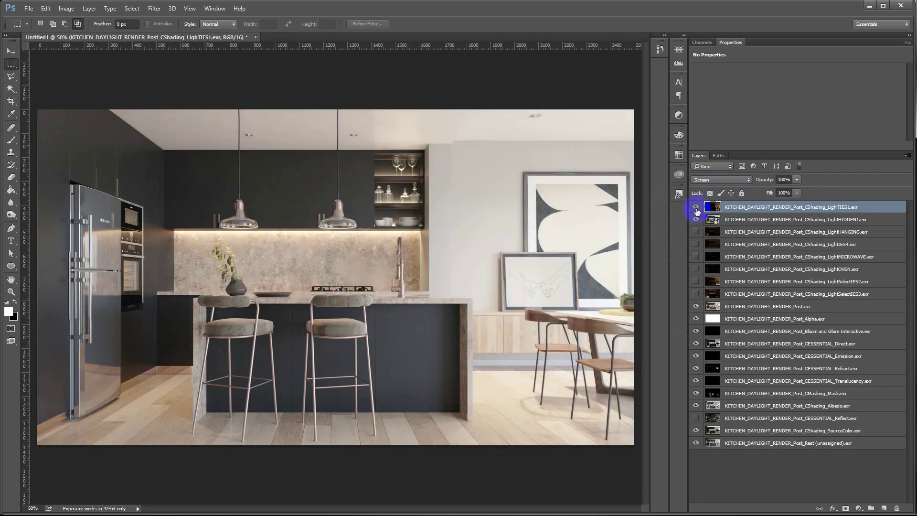
pyautogui.click(696, 207)
pyautogui.moveTo(797, 184); pyautogui.dragTo(767, 191)
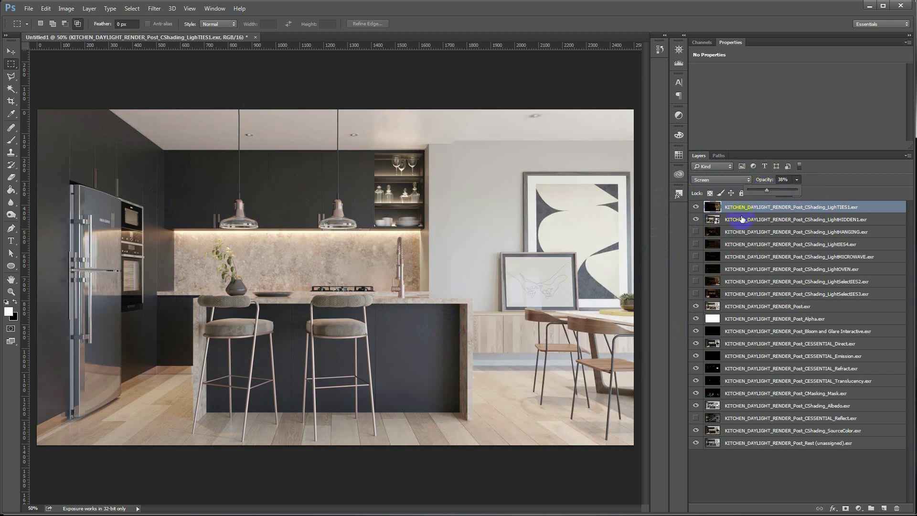
pyautogui.click(696, 207)
pyautogui.click(696, 207)
pyautogui.click(696, 207)
pyautogui.click(697, 207)
pyautogui.click(697, 207)
pyautogui.click(697, 207)
pyautogui.click(797, 180)
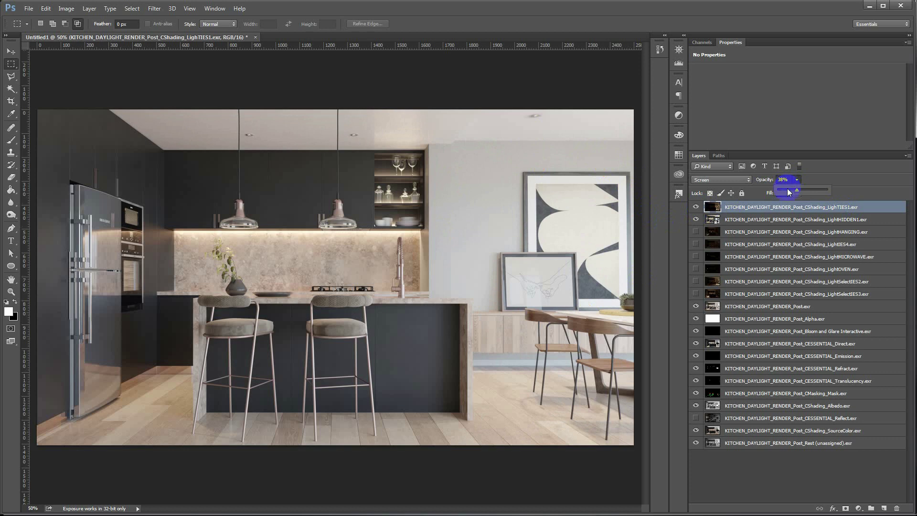
pyautogui.moveTo(785, 191); pyautogui.dragTo(788, 192)
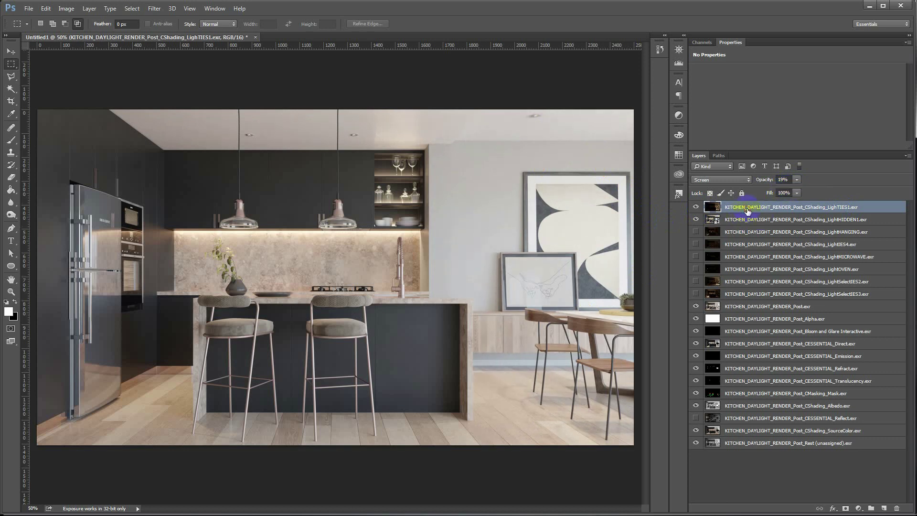
# Step: Move the light pass below LightHANGING, hide it, and raise CMasking_Mask to the top
pyautogui.moveTo(748, 211); pyautogui.dragTo(747, 238)
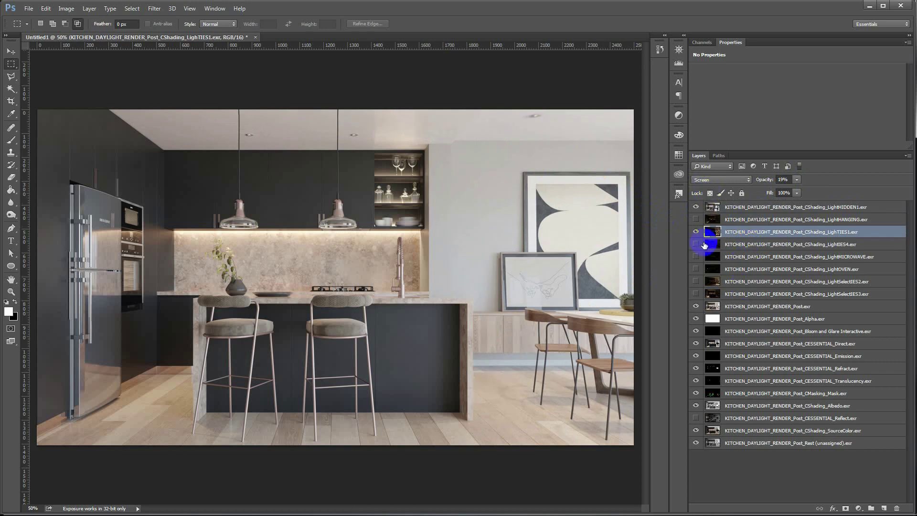
pyautogui.click(695, 232)
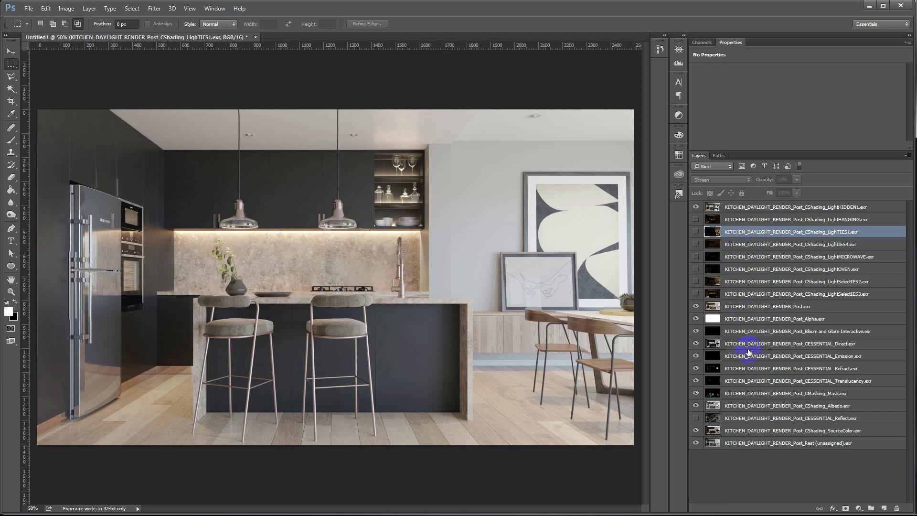
pyautogui.click(782, 394)
pyautogui.moveTo(782, 398); pyautogui.dragTo(754, 208)
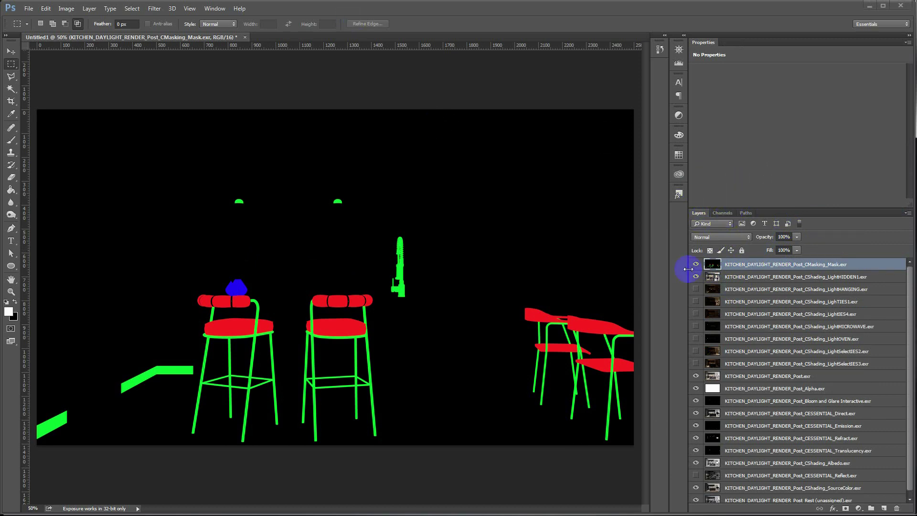
# Step: Show the Channels panel from the Window menu to list RGB, Red, Green, Blue and Alpha 1
pyautogui.click(206, 9)
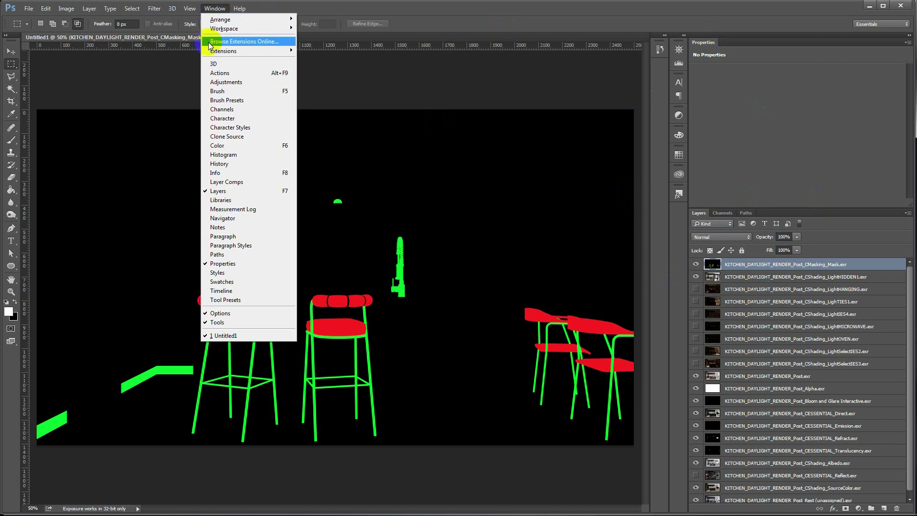
pyautogui.click(213, 109)
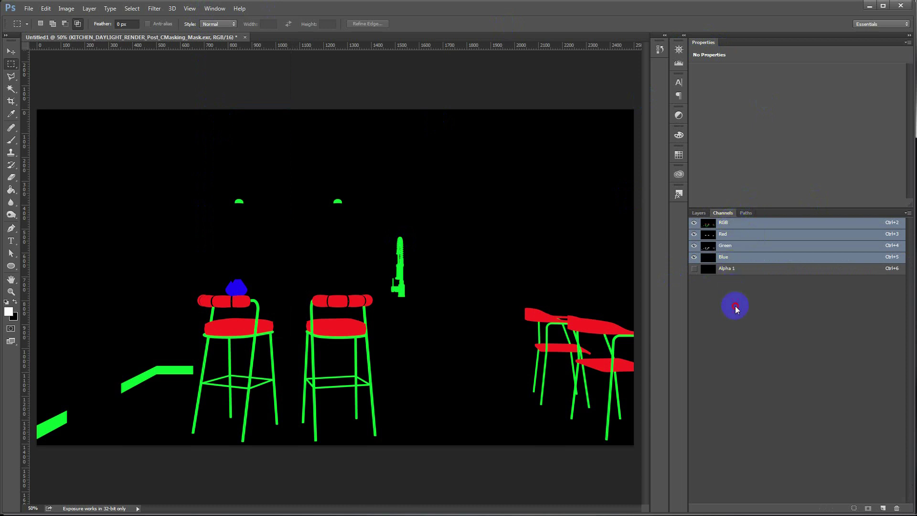
# Step: Inspect the mask pass's Red, Green and Blue channels, then return to the RGB view
pyautogui.click(723, 235)
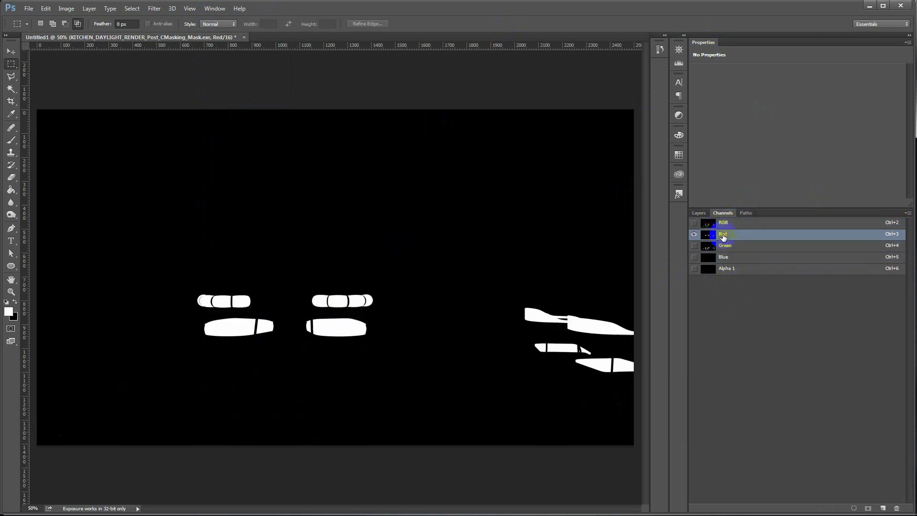
pyautogui.click(724, 247)
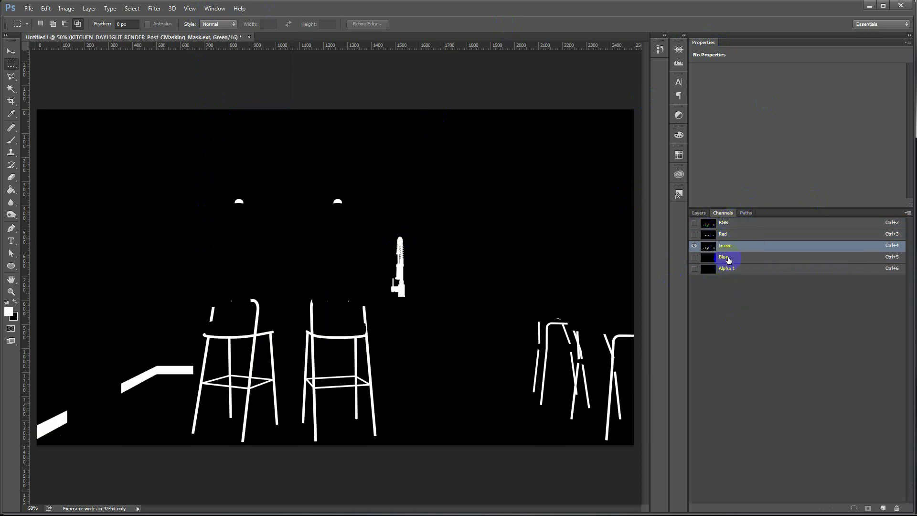
pyautogui.click(728, 258)
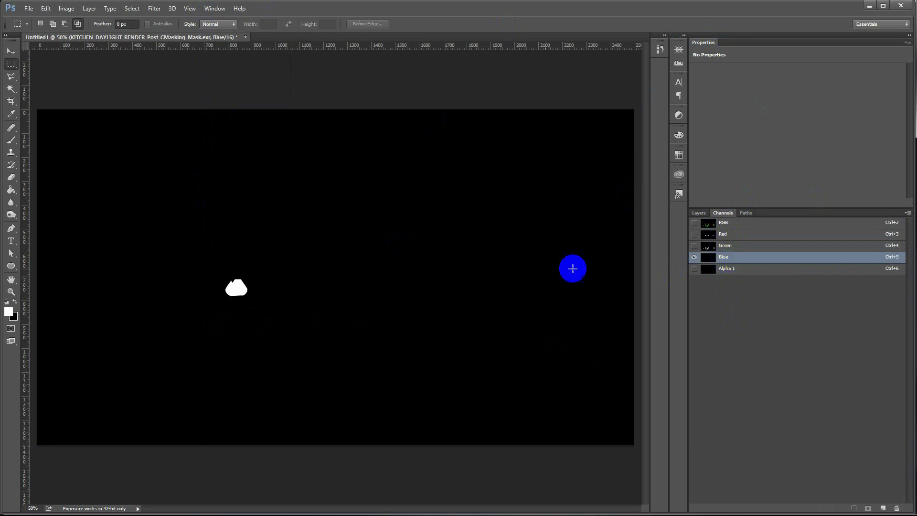
pyautogui.click(707, 223)
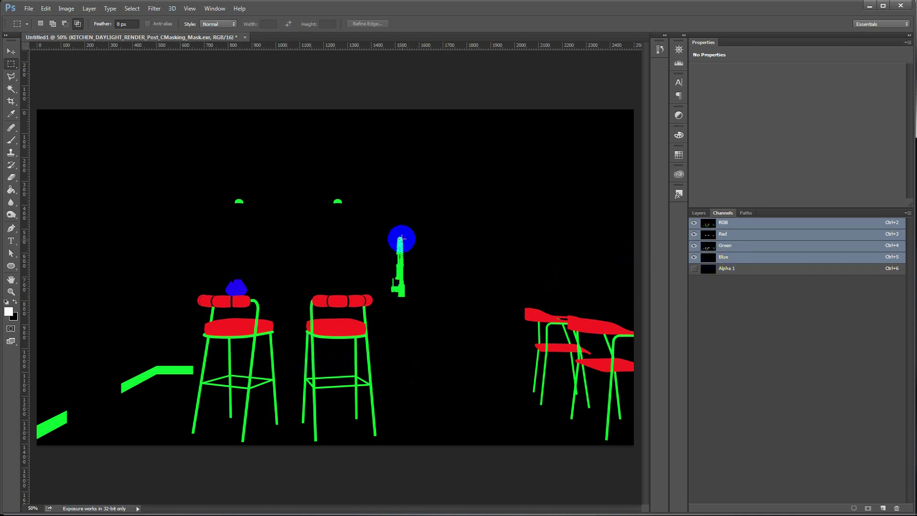
# Step: Load the Green channel as a selection and return to the Layers list
pyautogui.click(709, 246)
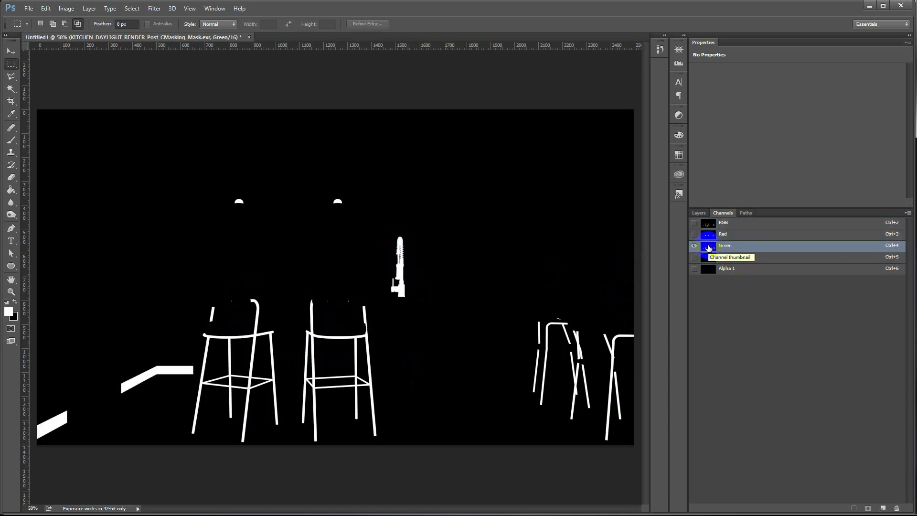
pyautogui.press('ctrl')
pyautogui.keyDown('ctrl'); pyautogui.click(708, 246); pyautogui.keyUp('ctrl')
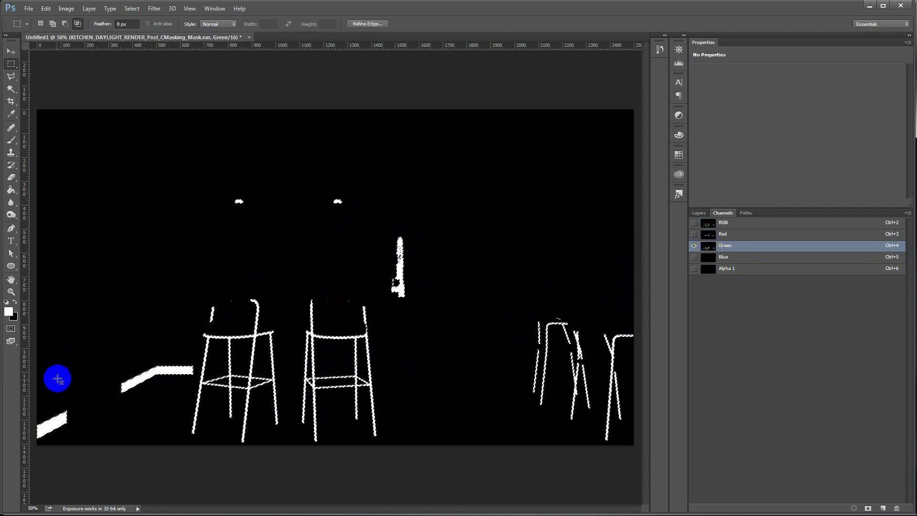
pyautogui.click(700, 213)
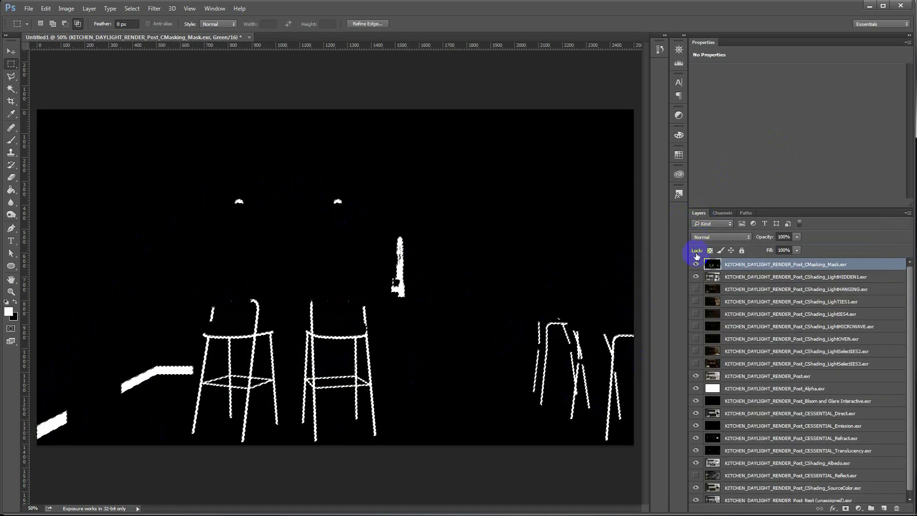
# Step: Hide CMasking_Mask, select LightHIDDEN1, and bring up the adjustment layer types
pyautogui.click(696, 265)
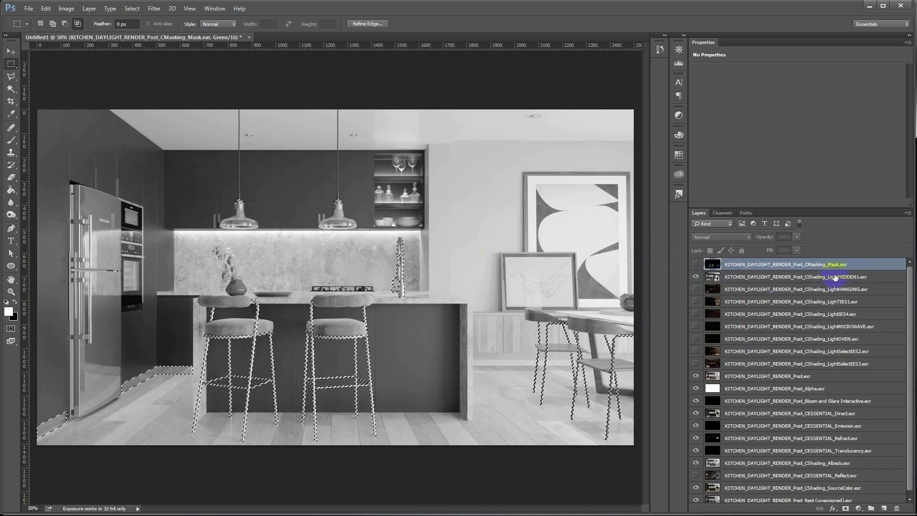
pyautogui.click(711, 278)
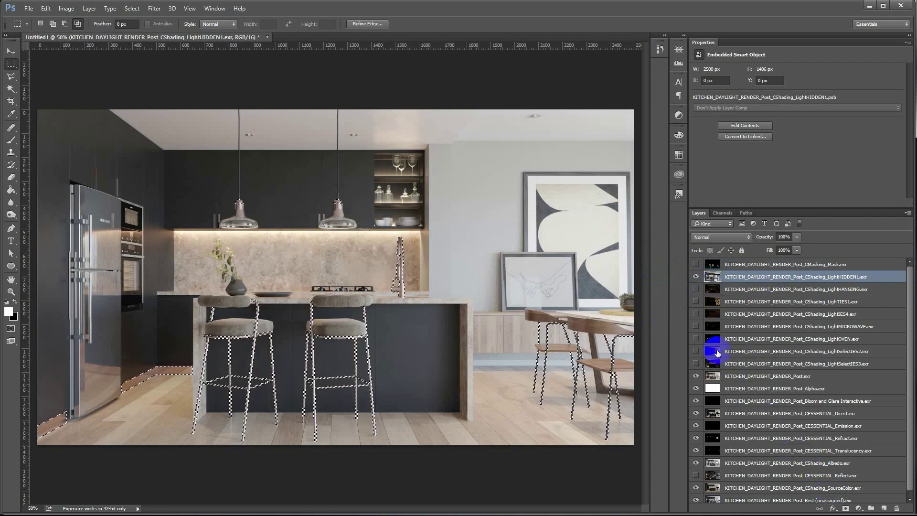
pyautogui.click(858, 508)
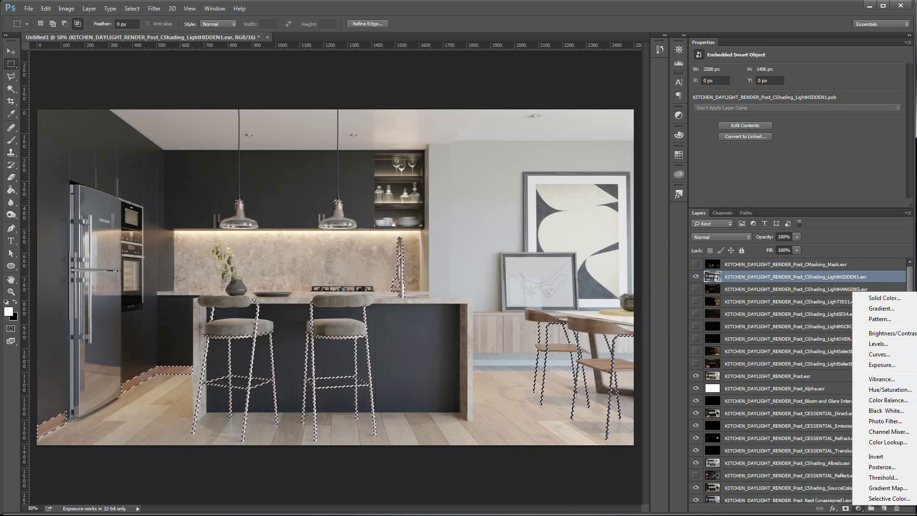
# Step: Add a Levels adjustment masked to the green selection, inspect its mask, and show its settings
pyautogui.click(859, 507)
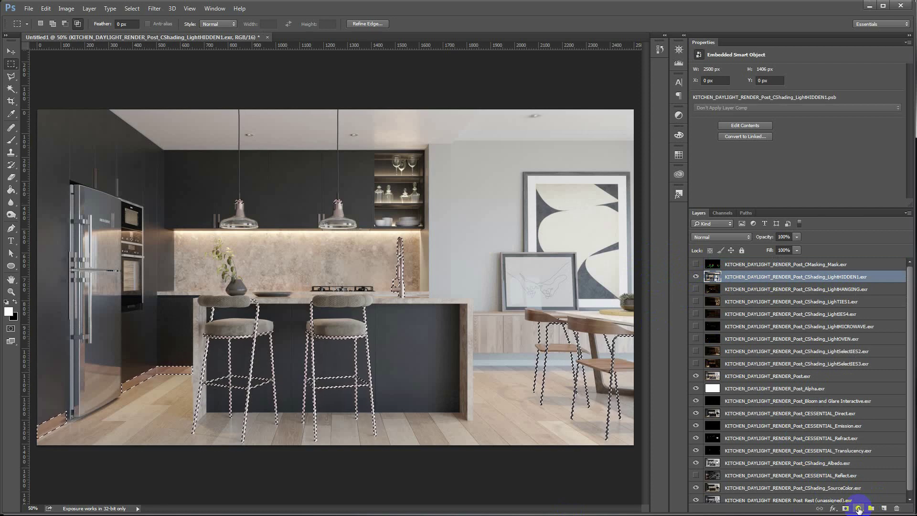
pyautogui.click(860, 508)
pyautogui.click(877, 345)
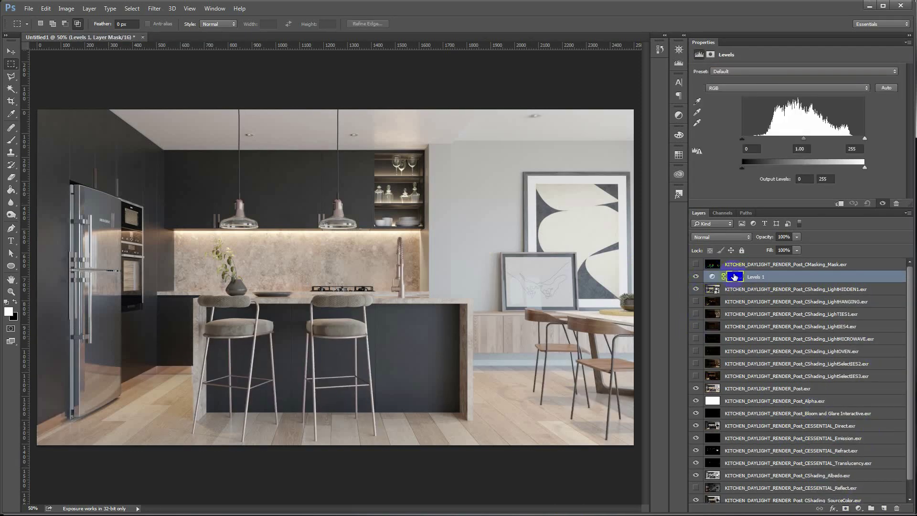
pyautogui.keyDown('alt'); pyautogui.click(734, 277); pyautogui.keyUp('alt')
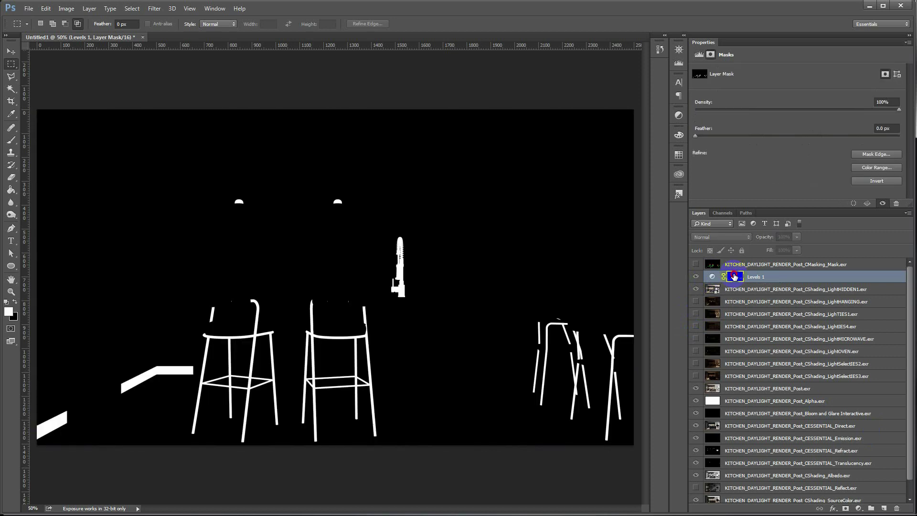
pyautogui.keyDown('alt'); pyautogui.click(734, 276); pyautogui.keyUp('alt')
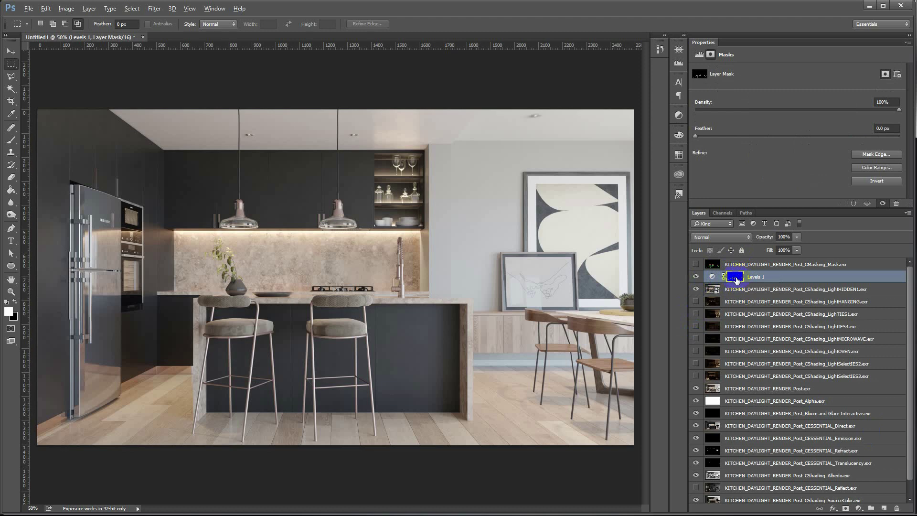
pyautogui.keyDown('alt'); pyautogui.click(736, 280); pyautogui.keyUp('alt')
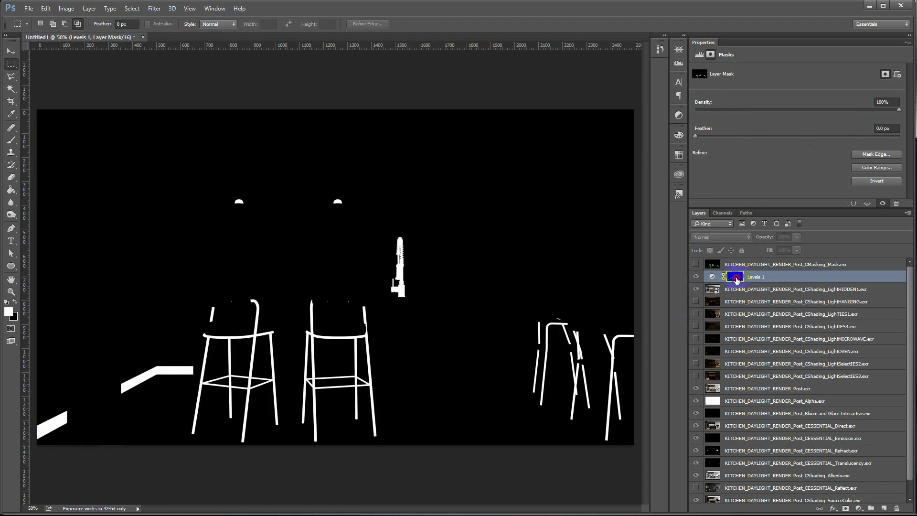
pyautogui.keyDown('alt'); pyautogui.click(736, 280); pyautogui.keyUp('alt')
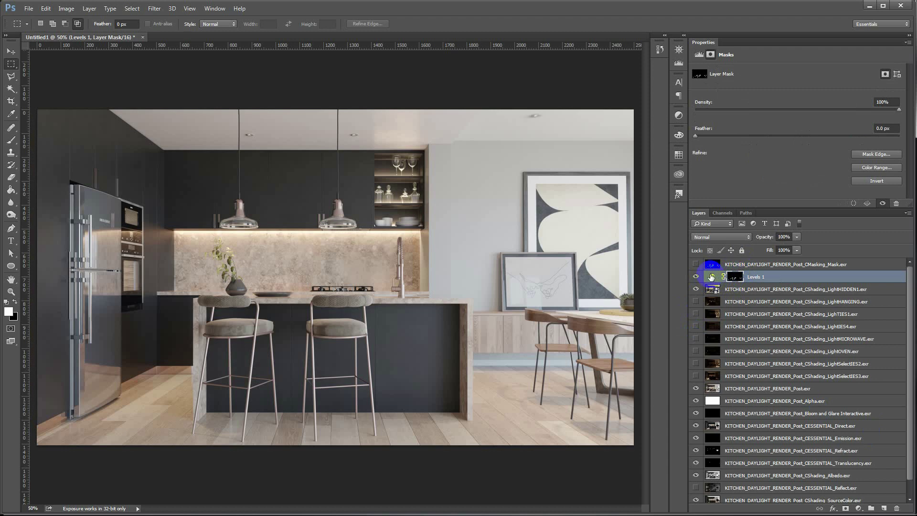
pyautogui.moveTo(711, 273); pyautogui.dragTo(714, 279)
pyautogui.click(713, 277)
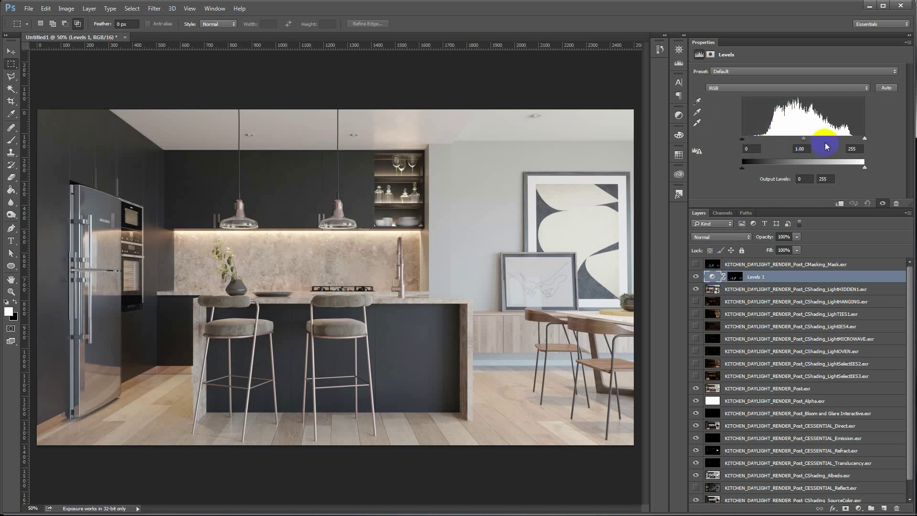
# Step: Reset Levels 1, then raise its black point and pull the white point to 237
pyautogui.moveTo(803, 139)
pyautogui.mouseDown()
pyautogui.moveTo(755, 146)
pyautogui.moveTo(821, 139)
pyautogui.moveTo(763, 143)
pyautogui.moveTo(801, 143)
pyautogui.mouseUp()
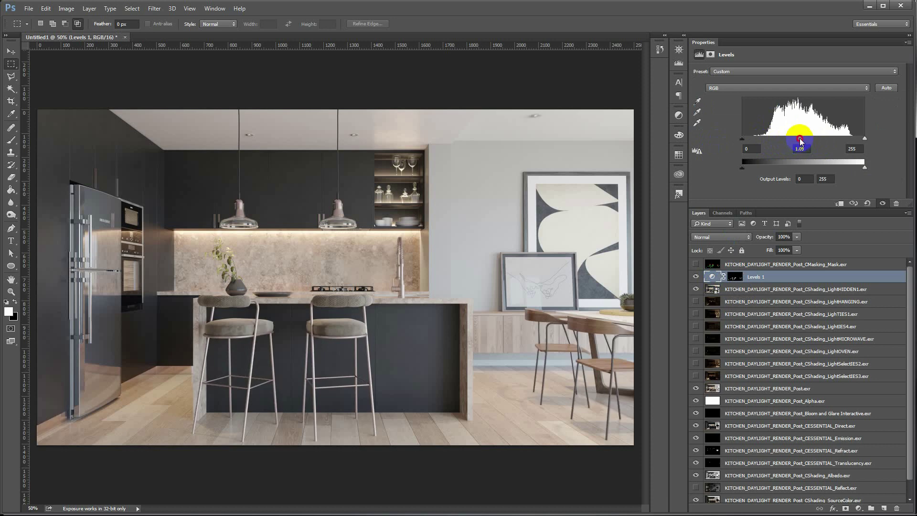
pyautogui.click(868, 203)
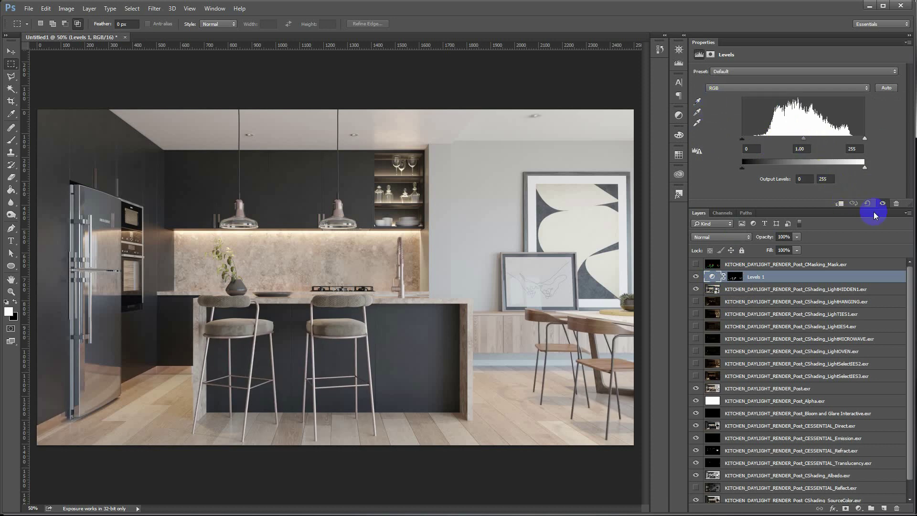
pyautogui.click(808, 137)
pyautogui.moveTo(743, 139); pyautogui.dragTo(762, 139)
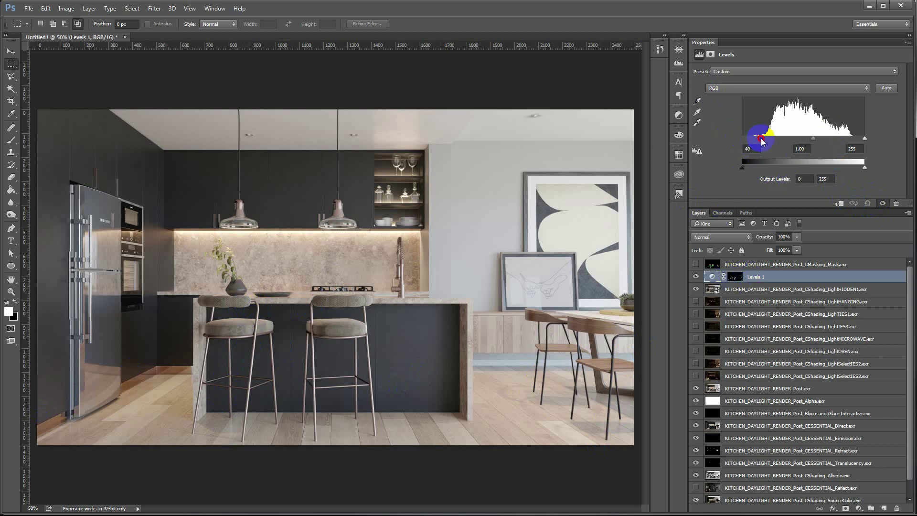
pyautogui.moveTo(762, 140); pyautogui.dragTo(760, 141)
pyautogui.moveTo(865, 139)
pyautogui.mouseDown()
pyautogui.moveTo(853, 138)
pyautogui.moveTo(872, 139)
pyautogui.moveTo(816, 139)
pyautogui.mouseUp()
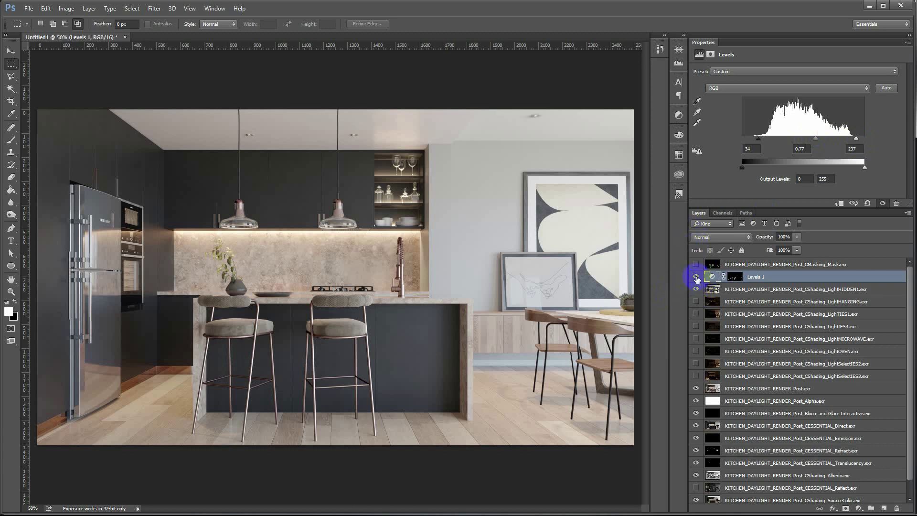
# Step: Fine-tune Levels 1 to shadows 19 and midtones 0.86, then show CMasking_Mask
pyautogui.click(696, 277)
pyautogui.click(696, 277)
pyautogui.click(696, 277)
pyautogui.click(696, 277)
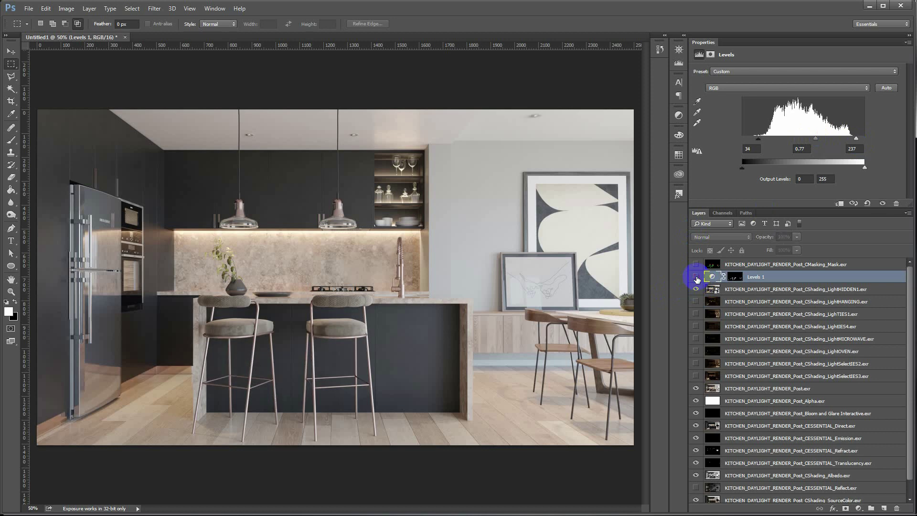
pyautogui.moveTo(811, 142); pyautogui.dragTo(812, 141)
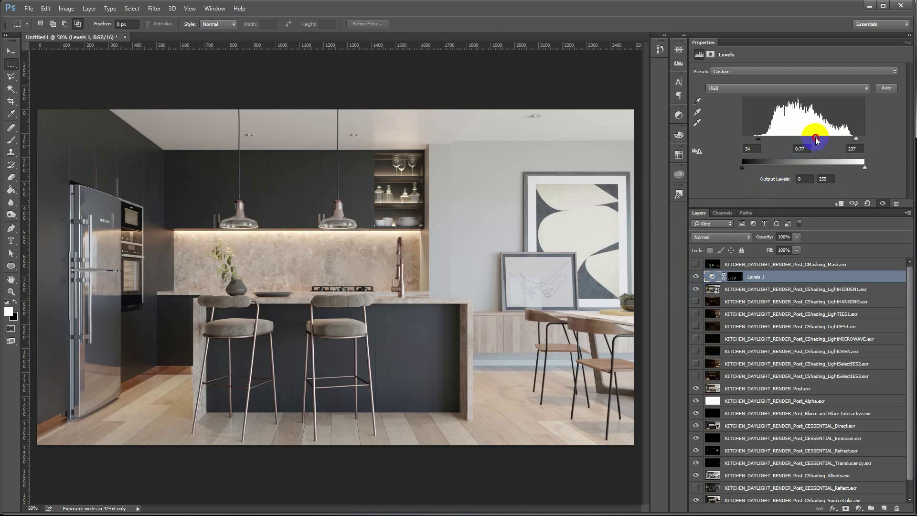
pyautogui.click(759, 139)
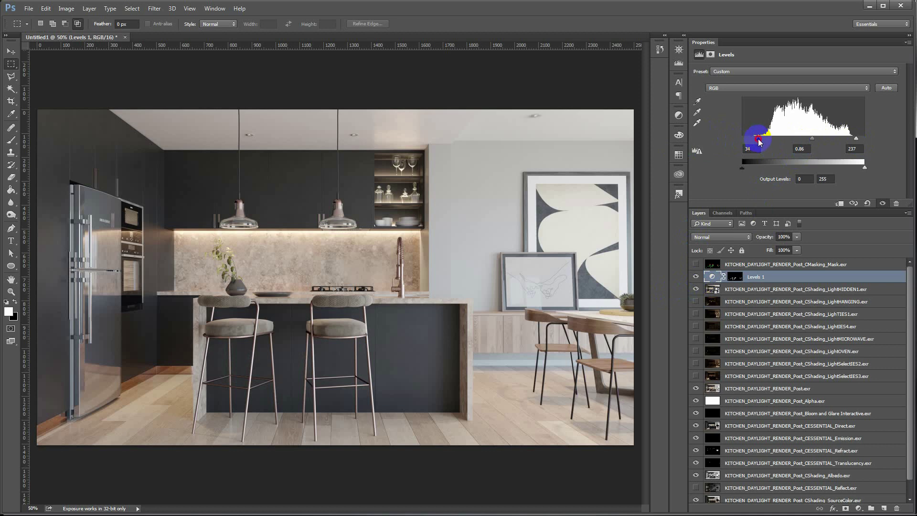
pyautogui.click(696, 277)
pyautogui.click(695, 277)
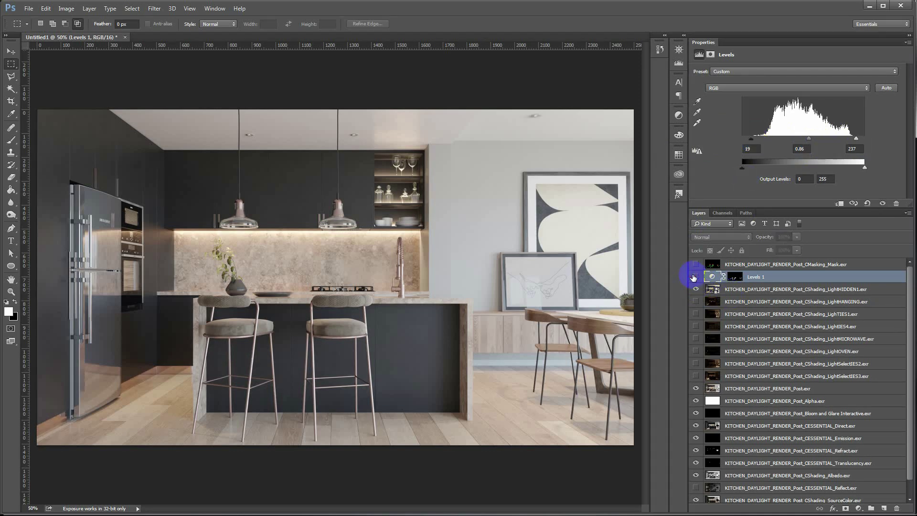
pyautogui.click(695, 277)
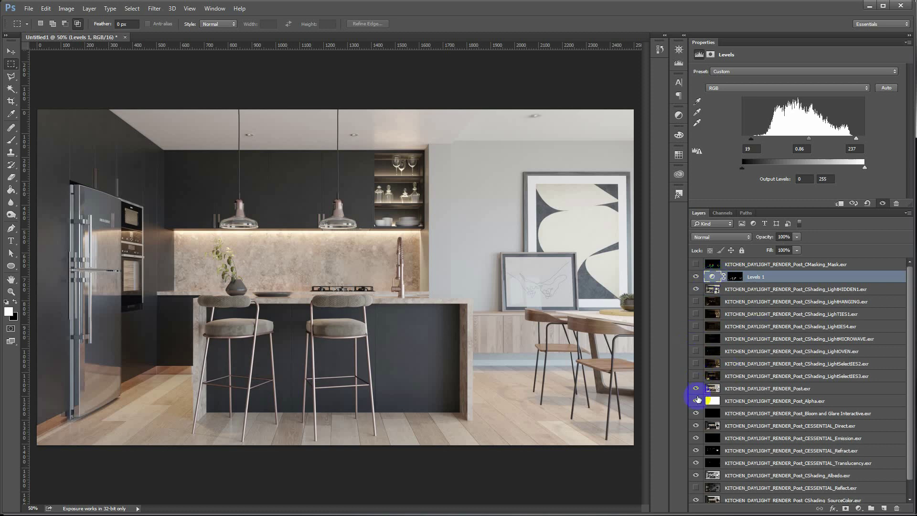
pyautogui.click(695, 265)
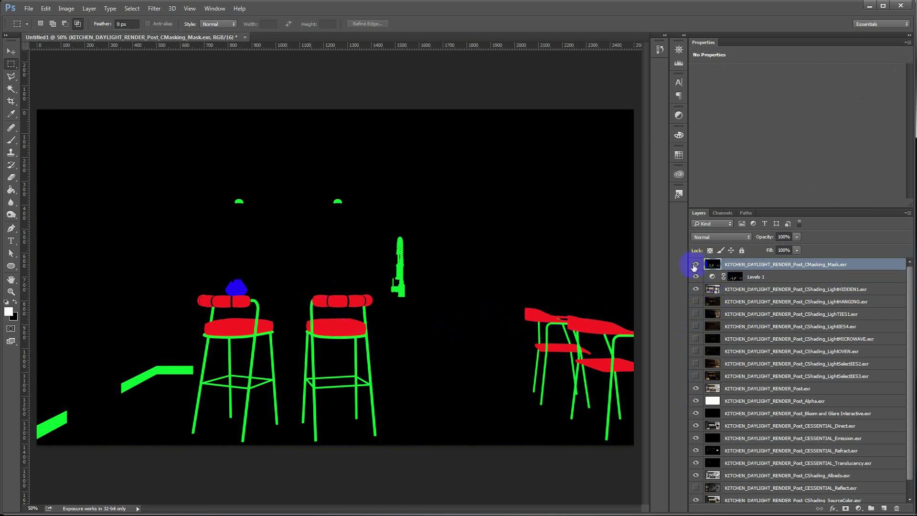
# Step: Load the mask's Red channel as a selection and hide the mask pass
pyautogui.click(723, 213)
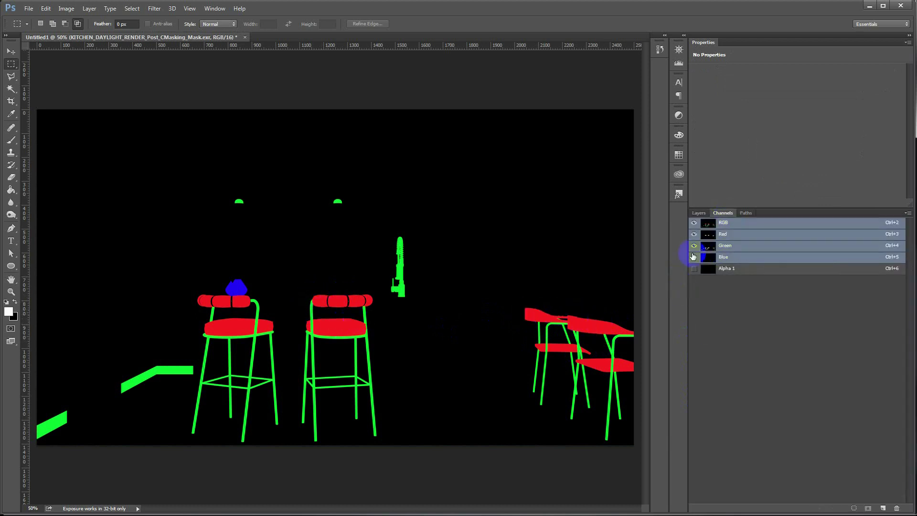
pyautogui.click(708, 235)
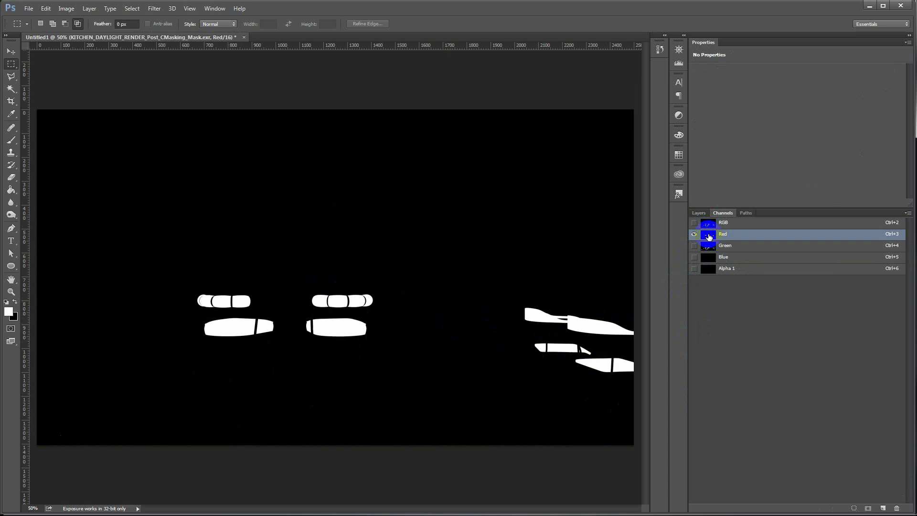
pyautogui.keyDown('ctrl'); pyautogui.click(708, 235); pyautogui.keyUp('ctrl')
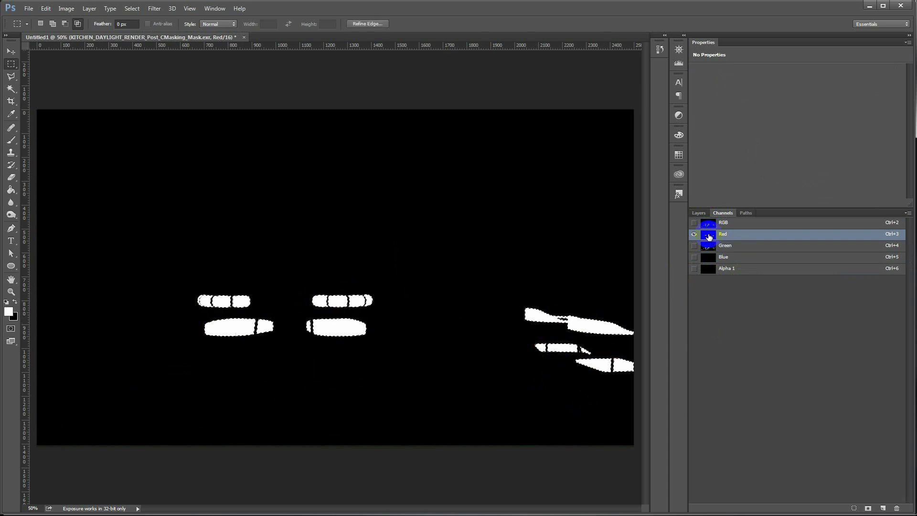
pyautogui.click(698, 213)
pyautogui.click(711, 288)
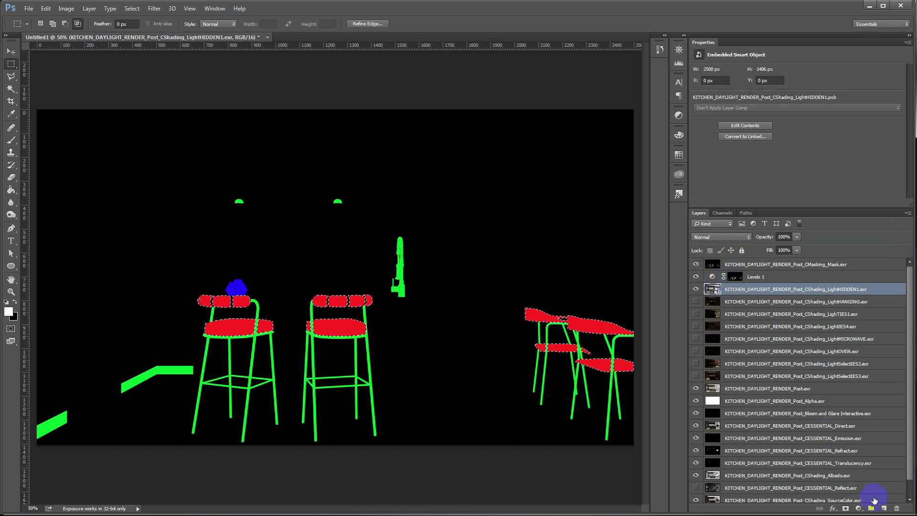
pyautogui.click(696, 264)
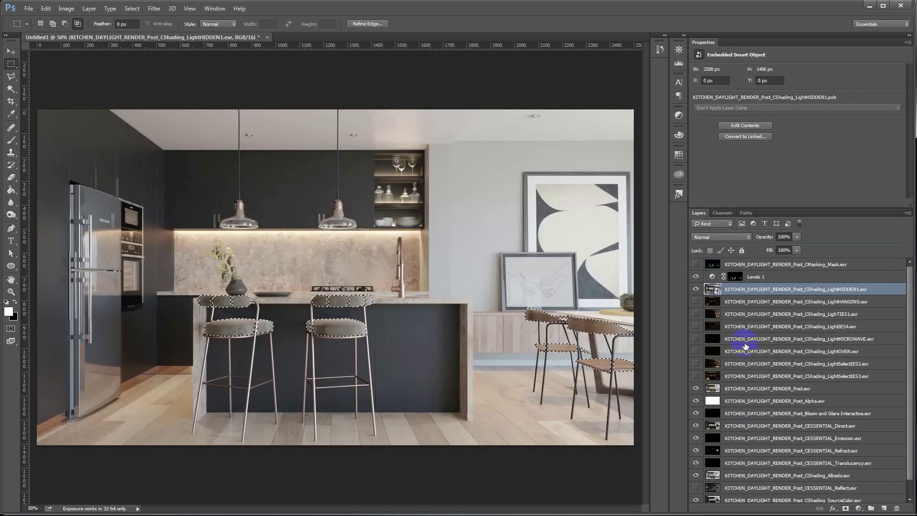
# Step: Add a masked Levels 2 set to 13 and 0.85 to darken the seats
pyautogui.click(859, 508)
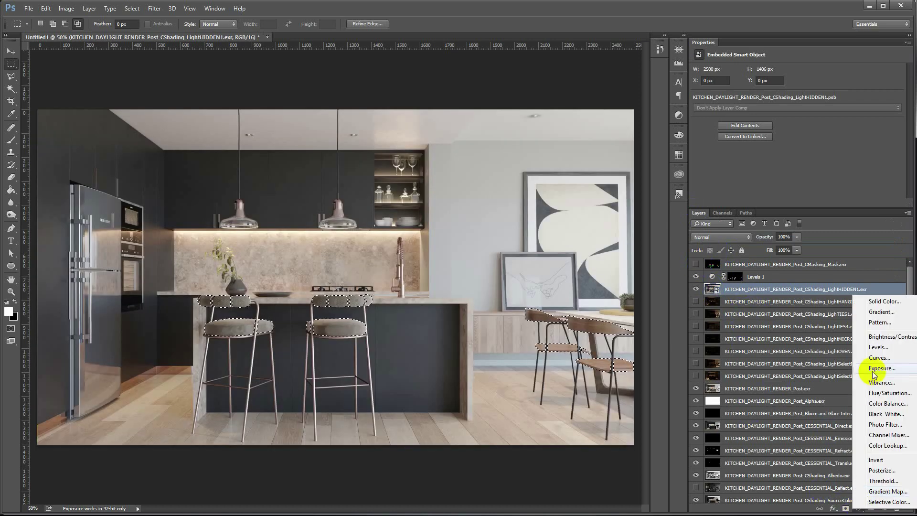
pyautogui.click(879, 347)
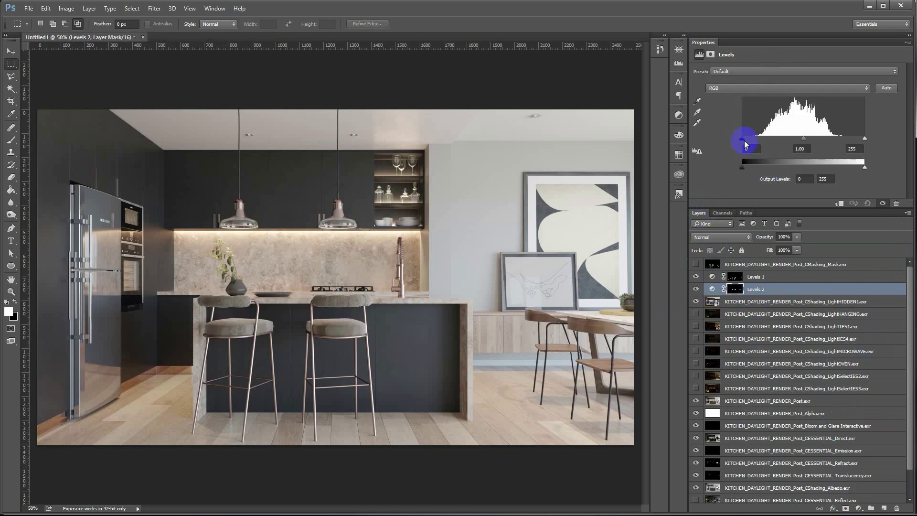
pyautogui.moveTo(744, 141); pyautogui.dragTo(746, 140)
pyautogui.moveTo(804, 139); pyautogui.dragTo(813, 142)
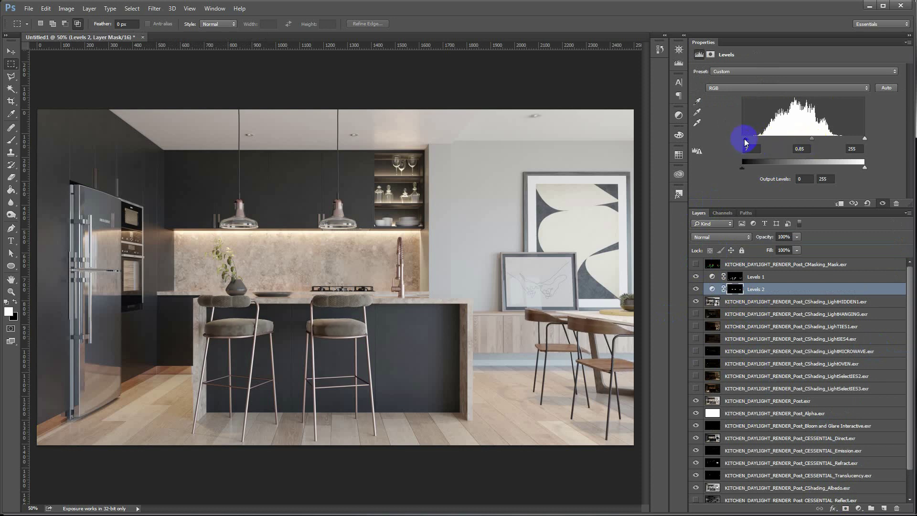
pyautogui.moveTo(743, 140); pyautogui.dragTo(749, 140)
pyautogui.click(696, 289)
pyautogui.click(696, 290)
pyautogui.click(696, 290)
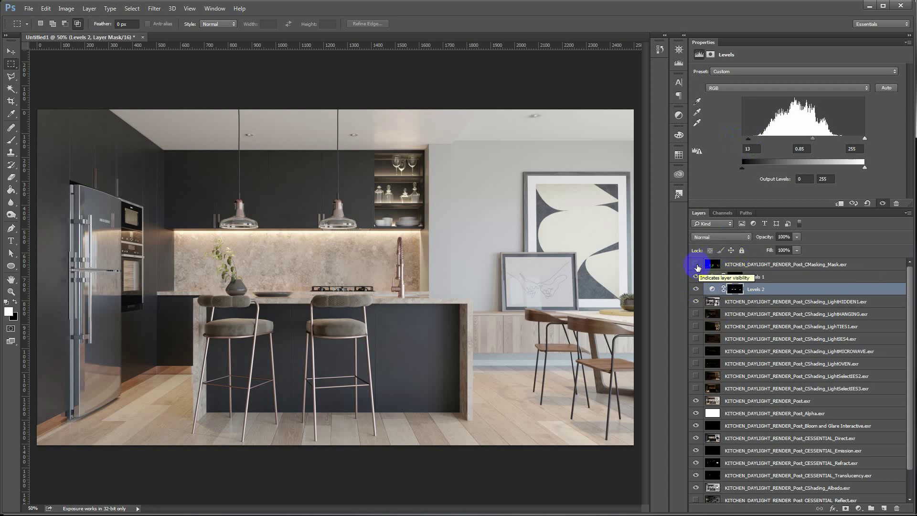
pyautogui.click(696, 264)
pyautogui.click(723, 213)
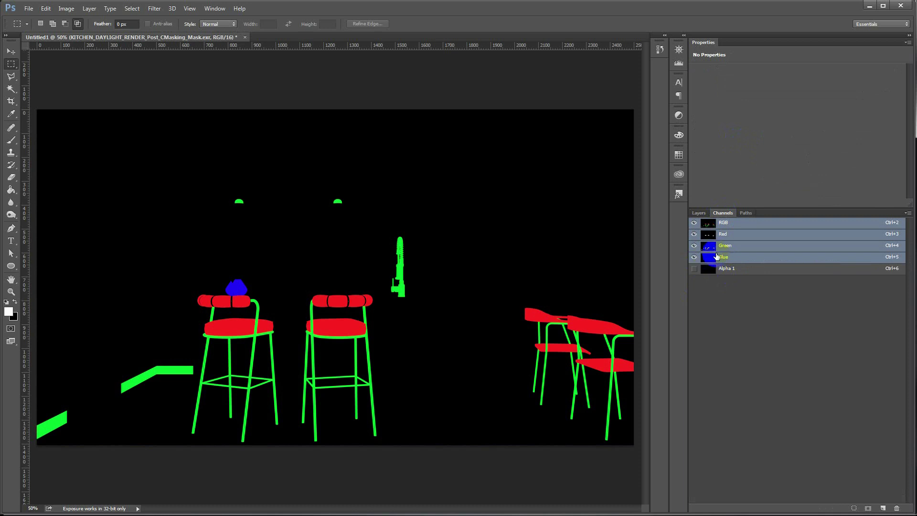
# Step: Load the mask's Blue channel as a selection and hide the mask pass
pyautogui.click(707, 258)
pyautogui.moveTo(707, 258); pyautogui.dragTo(709, 261)
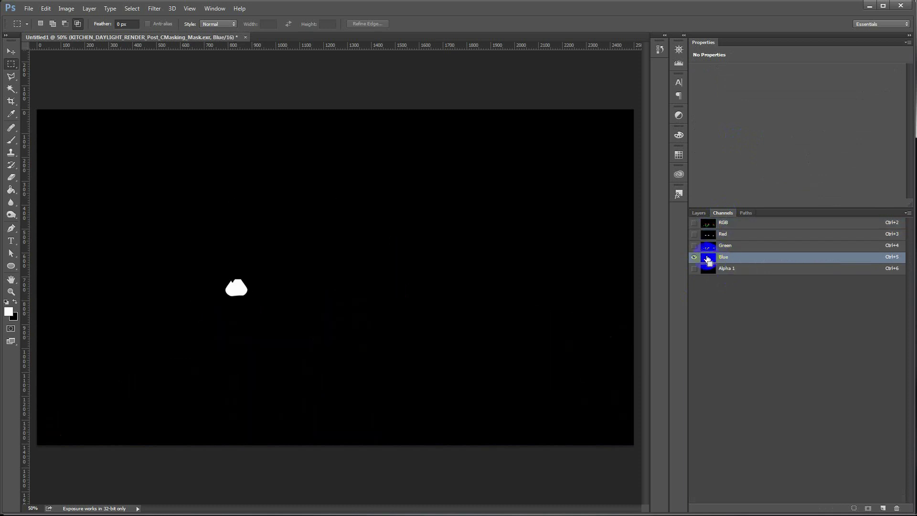
pyautogui.click(699, 213)
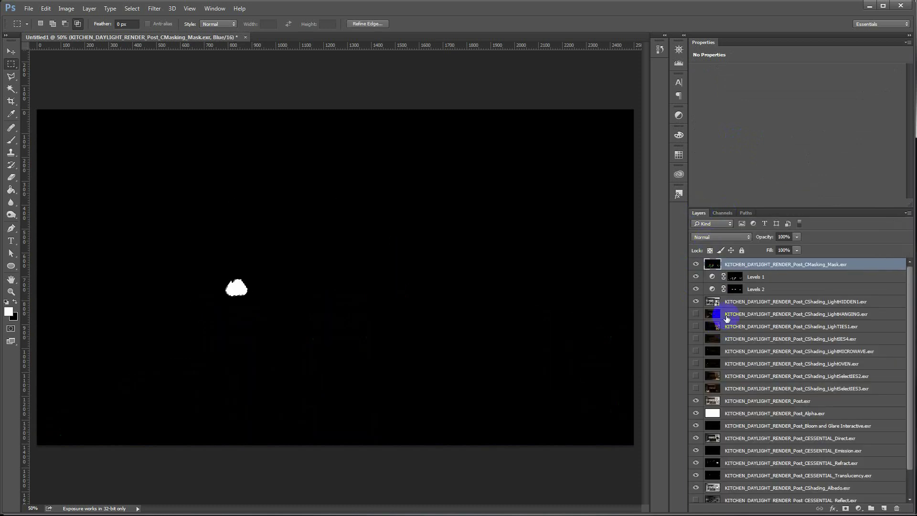
pyautogui.click(696, 264)
# Step: Add a masked Levels 3 with black input 44 and gamma 0.88 to darken the vase
pyautogui.click(858, 508)
pyautogui.click(884, 347)
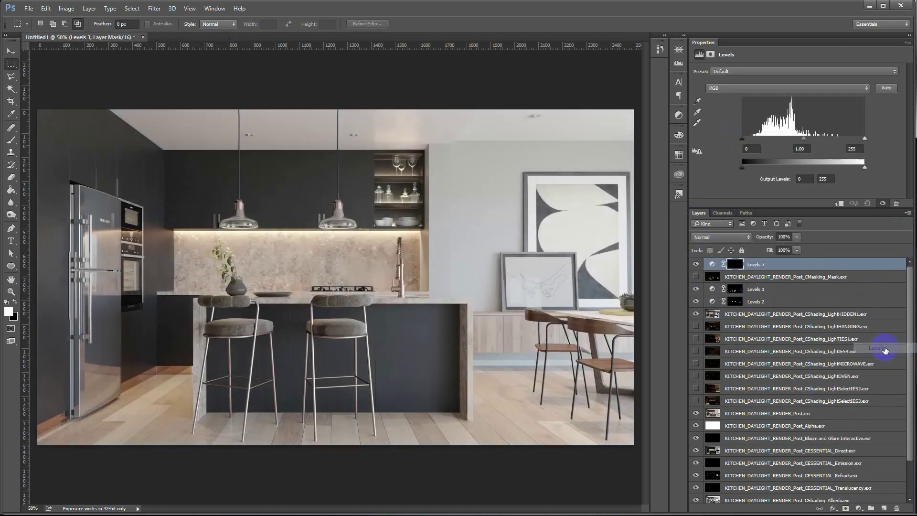
pyautogui.click(748, 148)
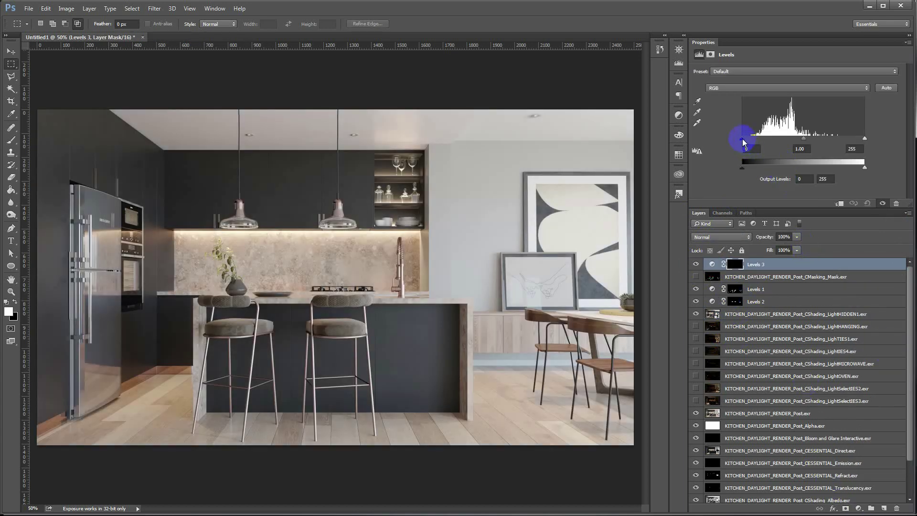
pyautogui.click(242, 273)
pyautogui.click(761, 137)
pyautogui.moveTo(743, 139); pyautogui.dragTo(816, 142)
pyautogui.moveTo(814, 139)
pyautogui.mouseDown()
pyautogui.moveTo(858, 140)
pyautogui.moveTo(772, 146)
pyautogui.moveTo(785, 136)
pyautogui.moveTo(813, 143)
pyautogui.mouseUp()
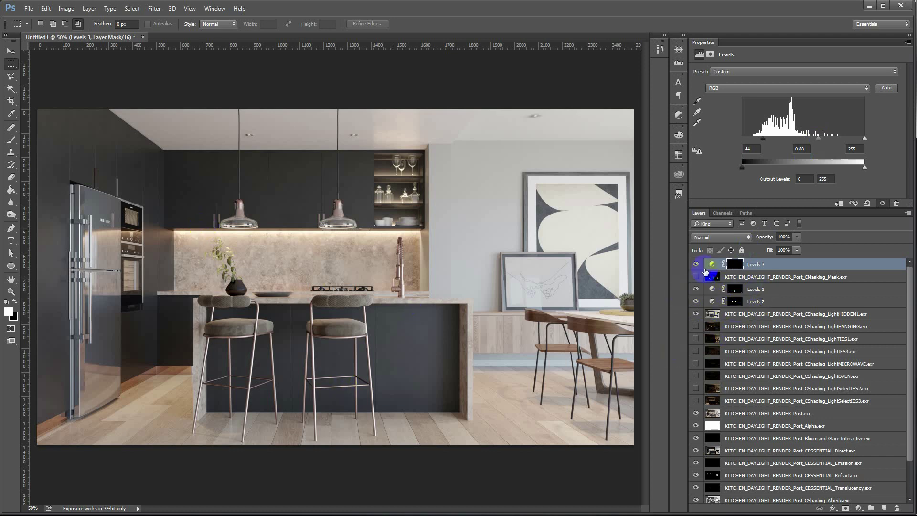
# Step: Move the CMasking_Mask layer below the LightHIDDEN1 render pass
pyautogui.moveTo(710, 265); pyautogui.dragTo(711, 278)
pyautogui.moveTo(815, 264)
pyautogui.mouseDown()
pyautogui.moveTo(813, 304)
pyautogui.moveTo(775, 306)
pyautogui.mouseUp()
pyautogui.click(775, 304)
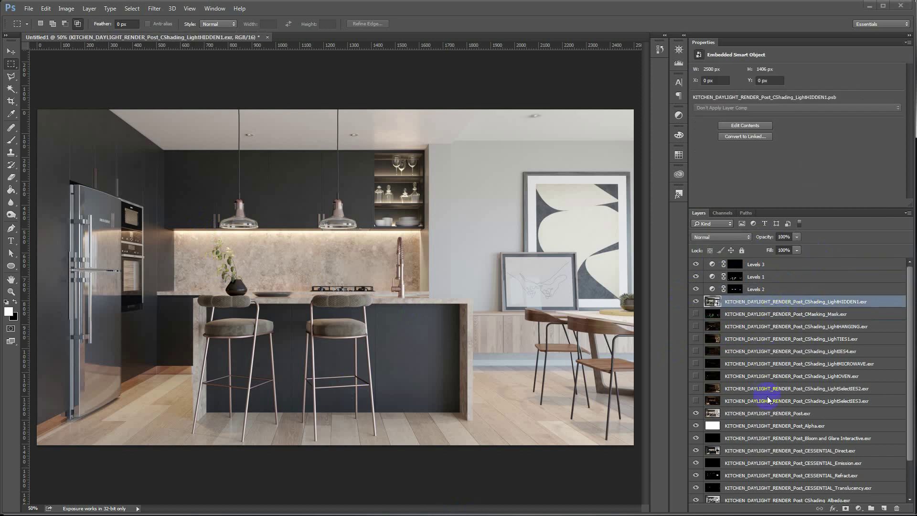
# Step: Drag the SourceColor pass up to the top of the layer stack
pyautogui.scroll(-3, 765, 415)
pyautogui.click(808, 485)
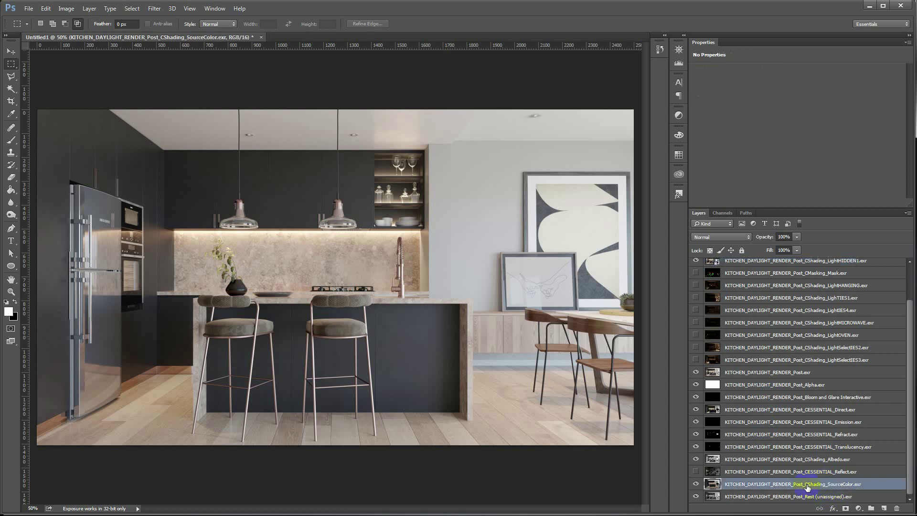
pyautogui.moveTo(778, 485)
pyautogui.mouseDown()
pyautogui.moveTo(778, 241)
pyautogui.moveTo(775, 263)
pyautogui.mouseUp()
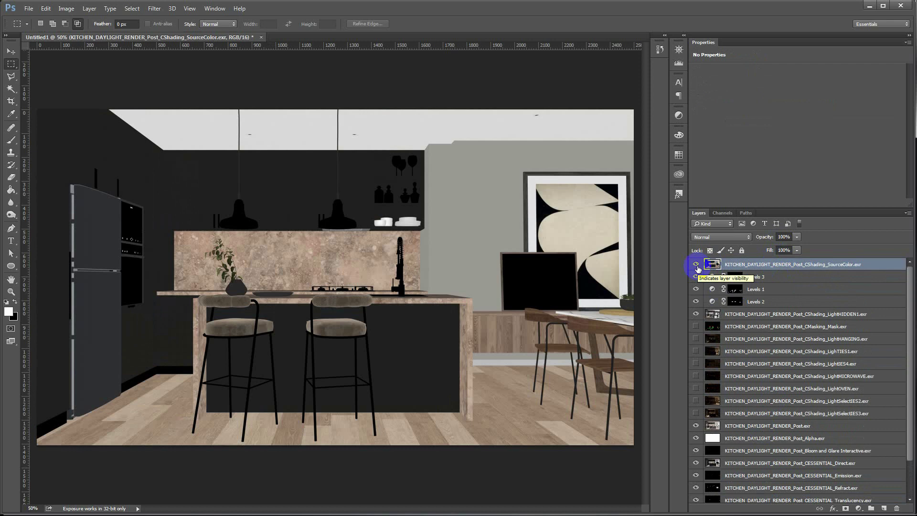
# Step: Hide SourceColor and move it just below the Levels layers with Ctrl+[
pyautogui.click(696, 265)
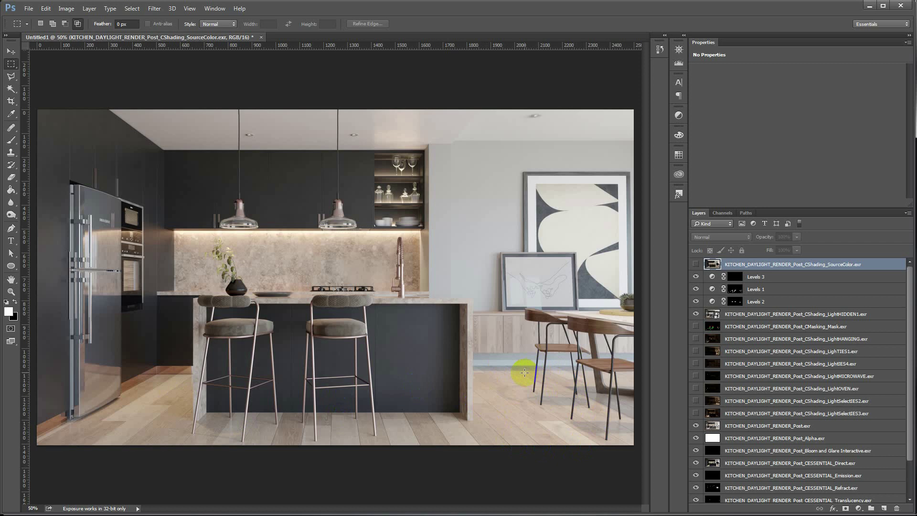
pyautogui.click(696, 264)
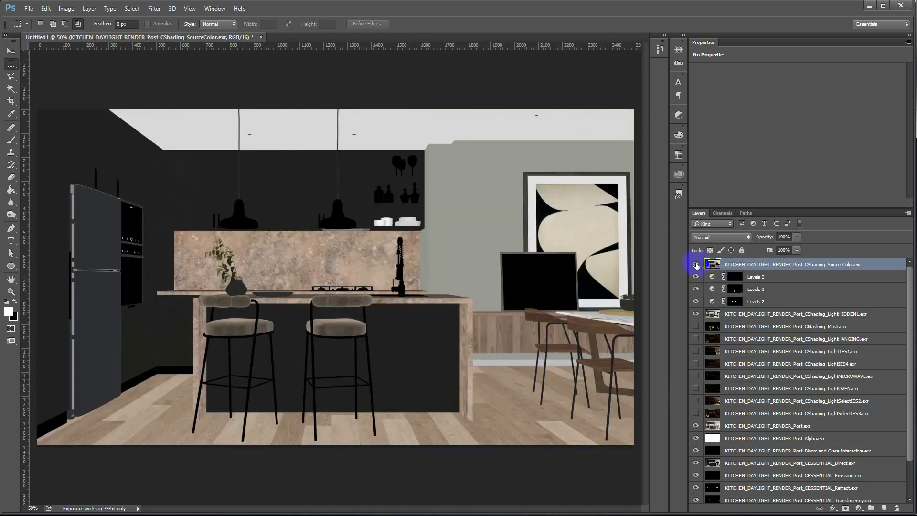
pyautogui.click(696, 264)
pyautogui.click(696, 264)
pyautogui.click(696, 264)
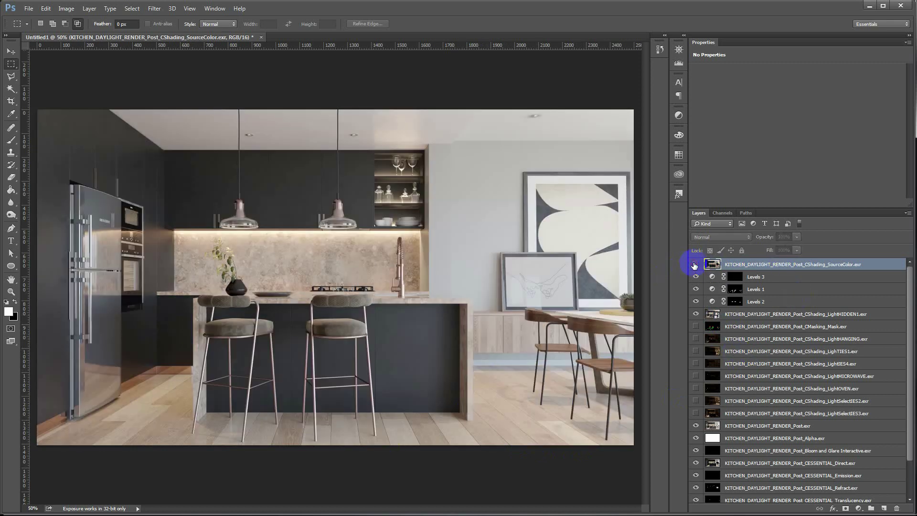
pyautogui.click(696, 264)
pyautogui.hotkey('ctrl', '[')
pyautogui.hotkey('ctrl', '[')
pyautogui.hotkey('ctrl', '[')
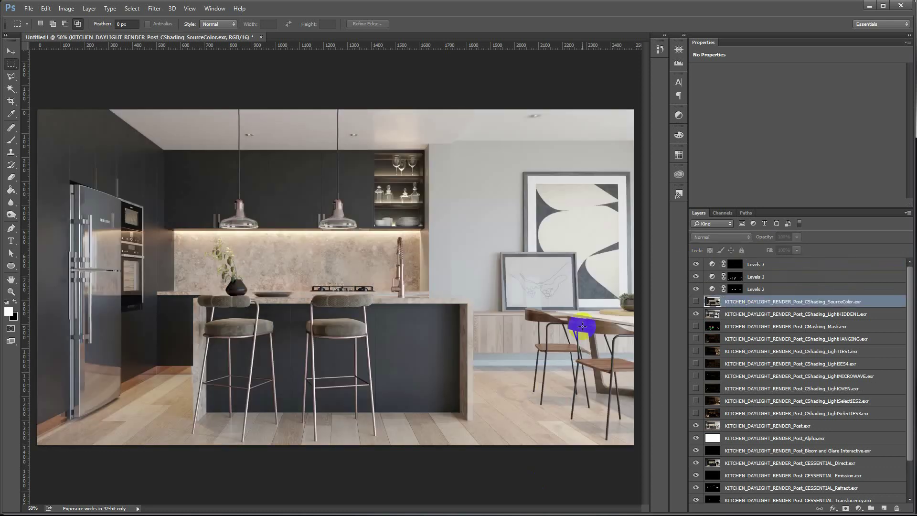
pyautogui.click(752, 316)
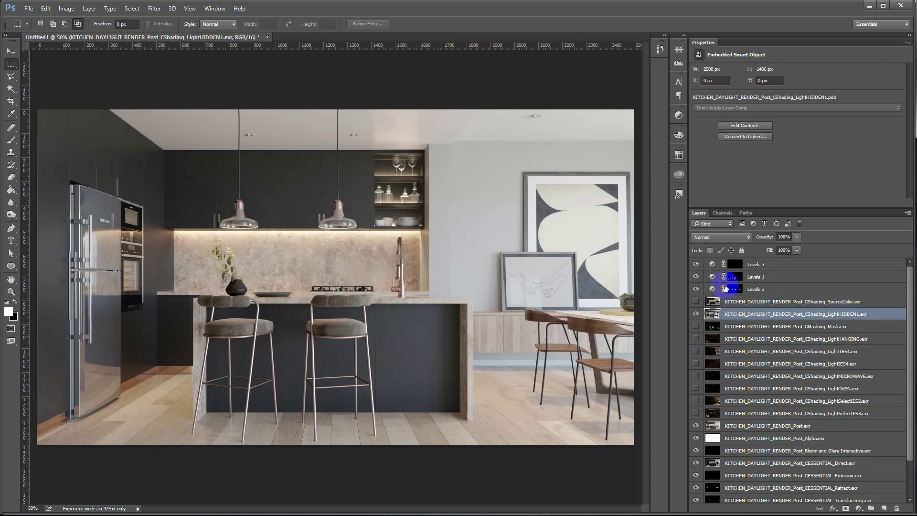